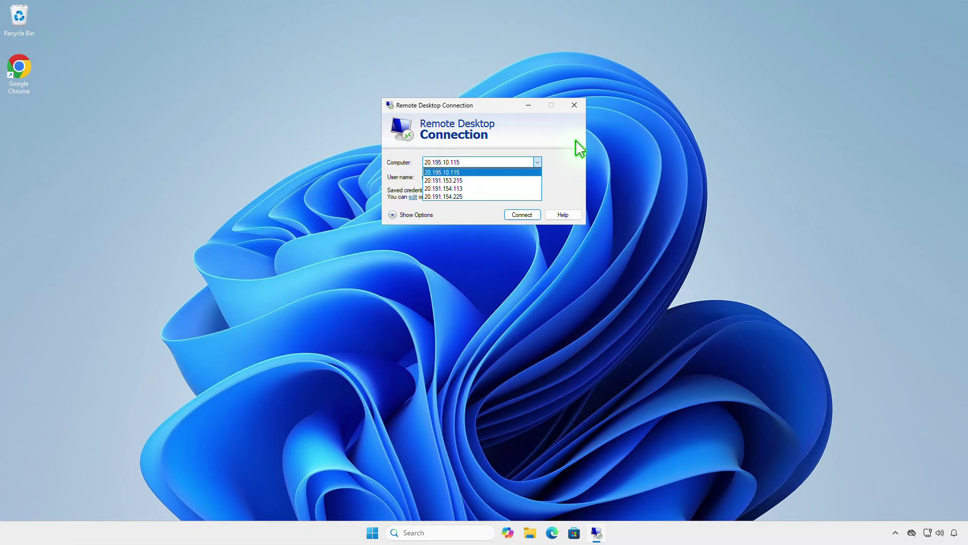
- Review recent RDP servers, connecting to 20.195.10.115 from the jump list, then close the computer list
right_click(594, 533)
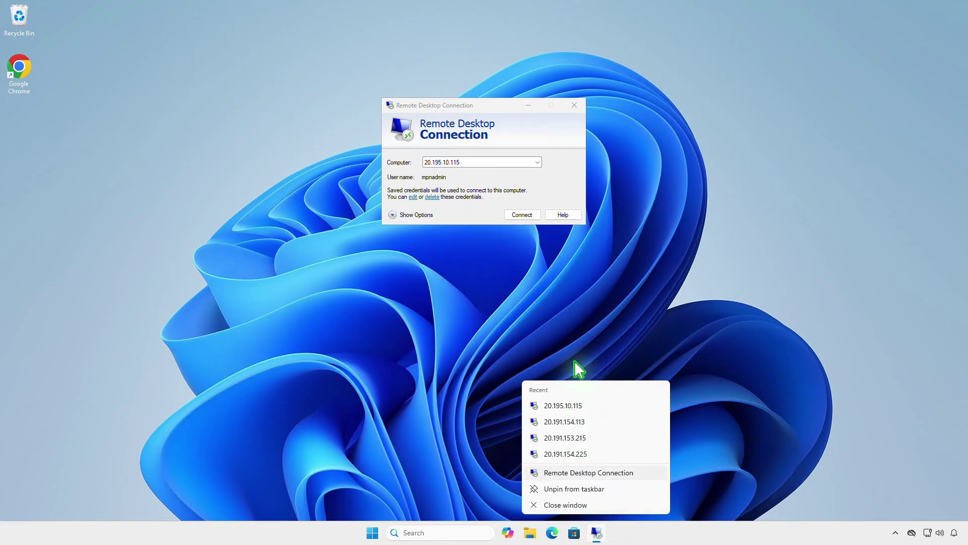
click(529, 216)
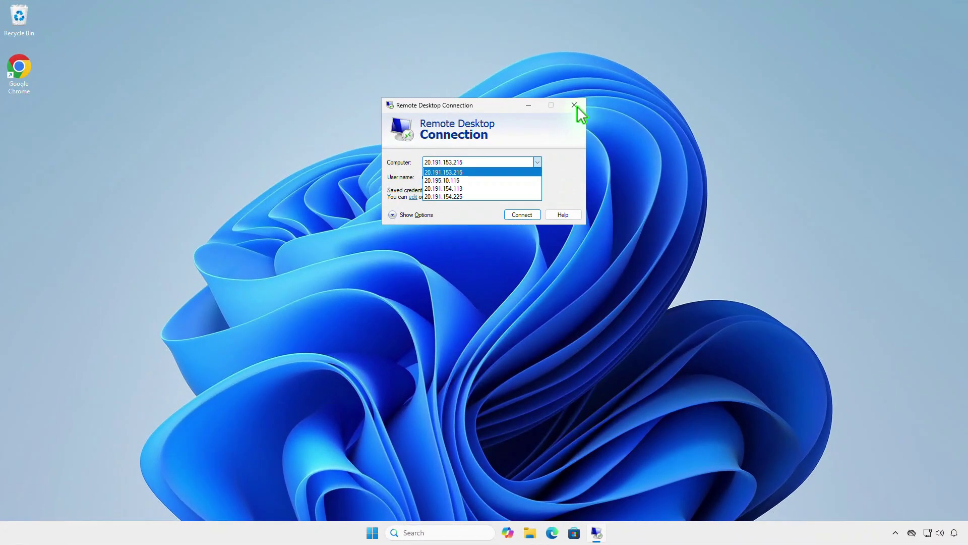
click(577, 105)
- Close Remote Desktop Connection and launch Registry Editor by searching for regedit
click(577, 104)
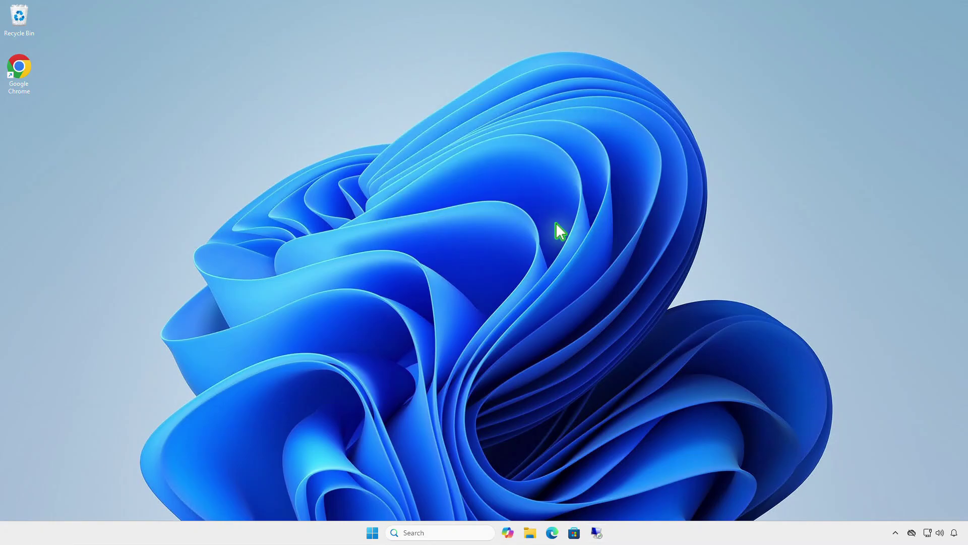
click(431, 532)
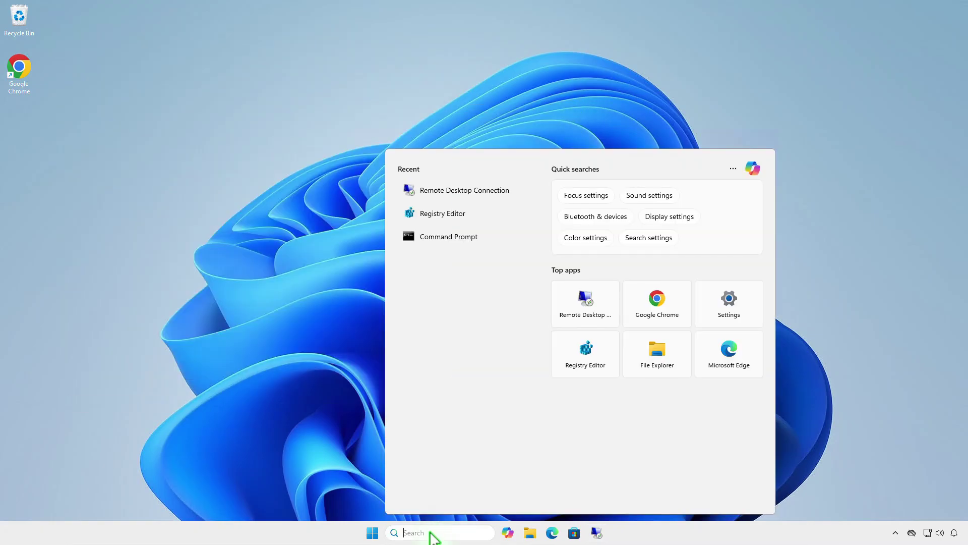
text(reged)
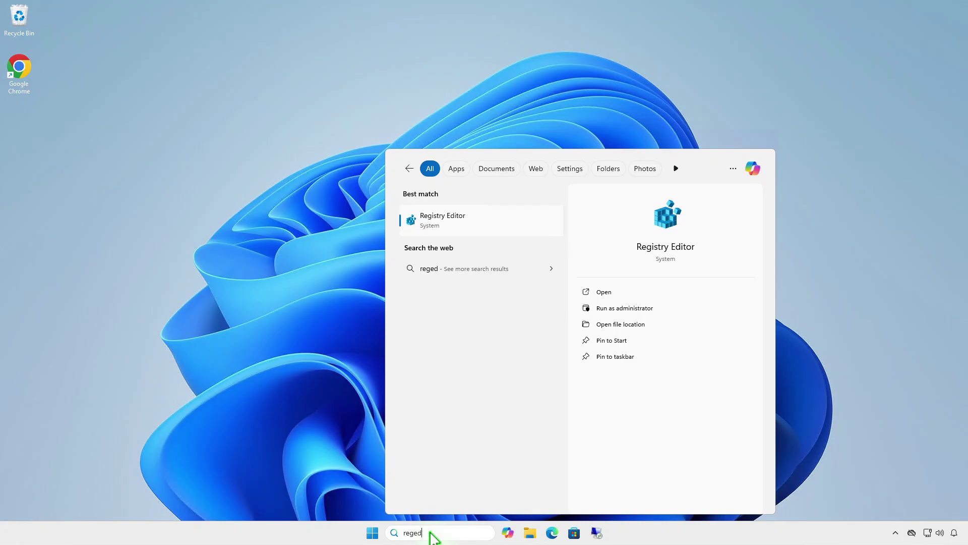
text(it)
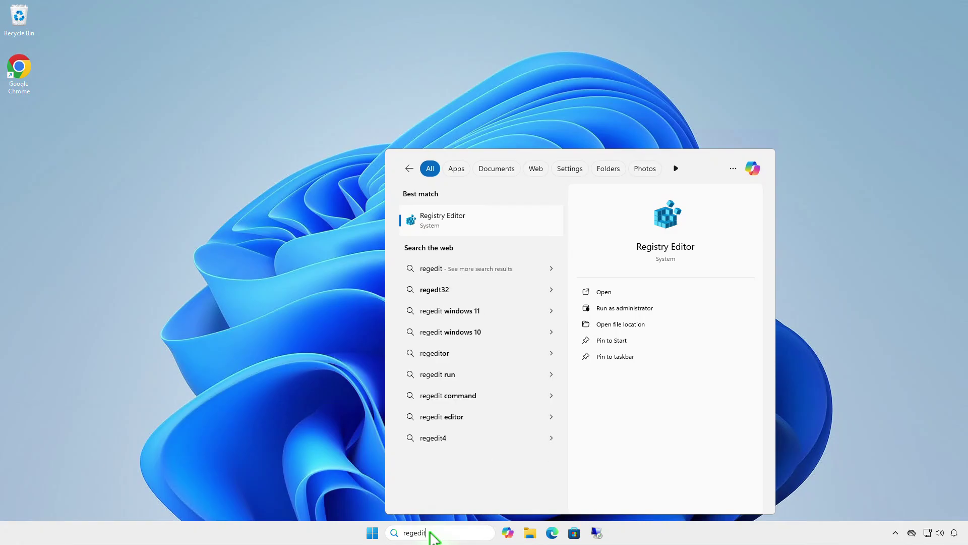
click(487, 222)
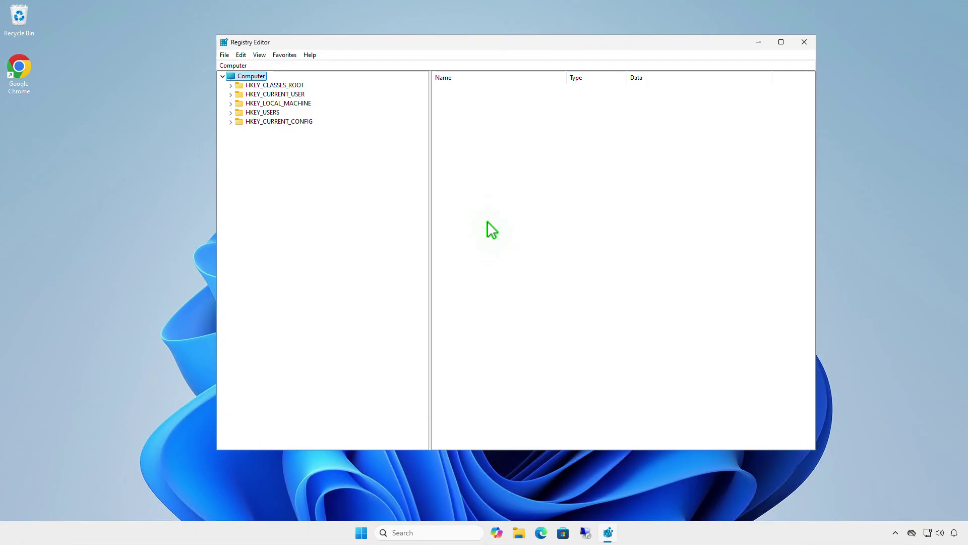
- Go to HKCU\Software\Microsoft\Terminal Server Client\Servers and select the Default key holding MRU0–MRU3
click(257, 65)
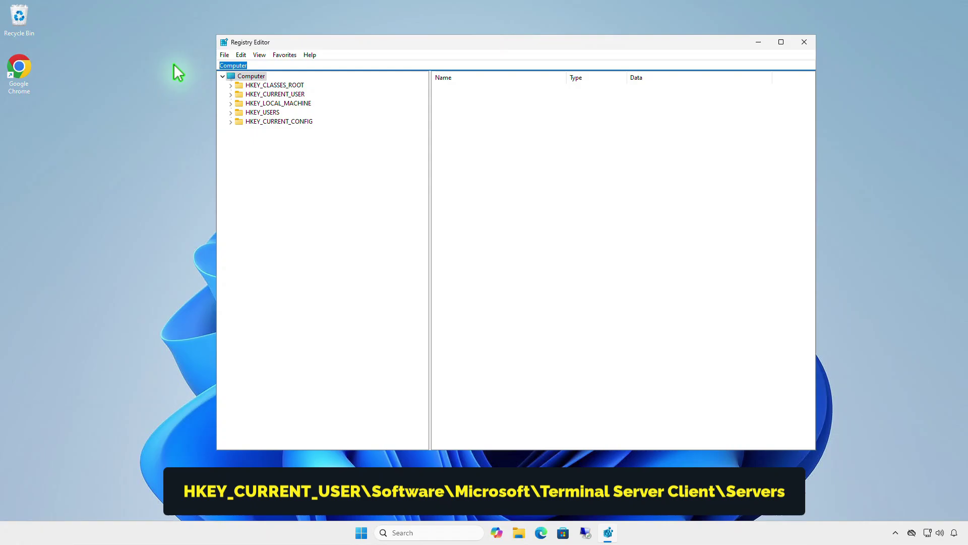
text(HKEY_CURRENT_USER\Software\Microsoft\Terminal Server Client\Servers)
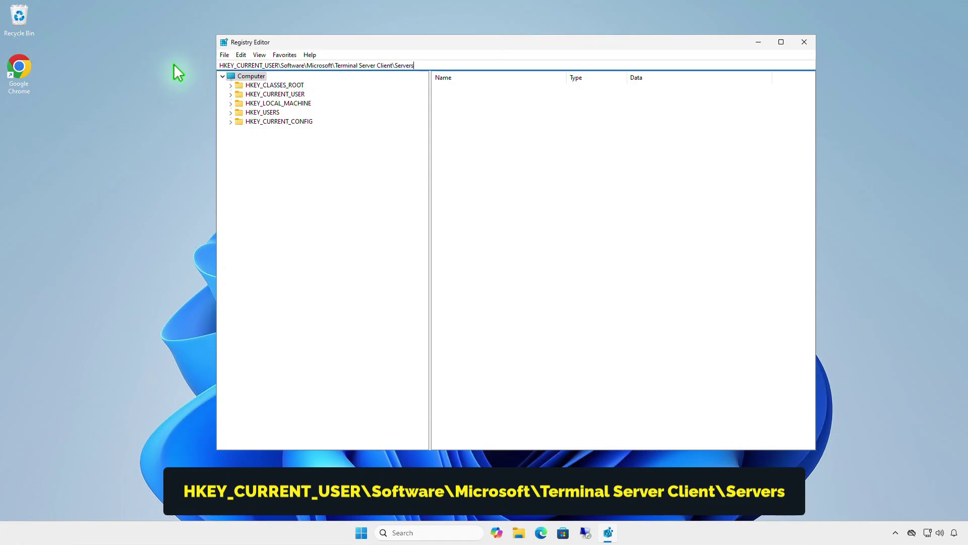
key(Return)
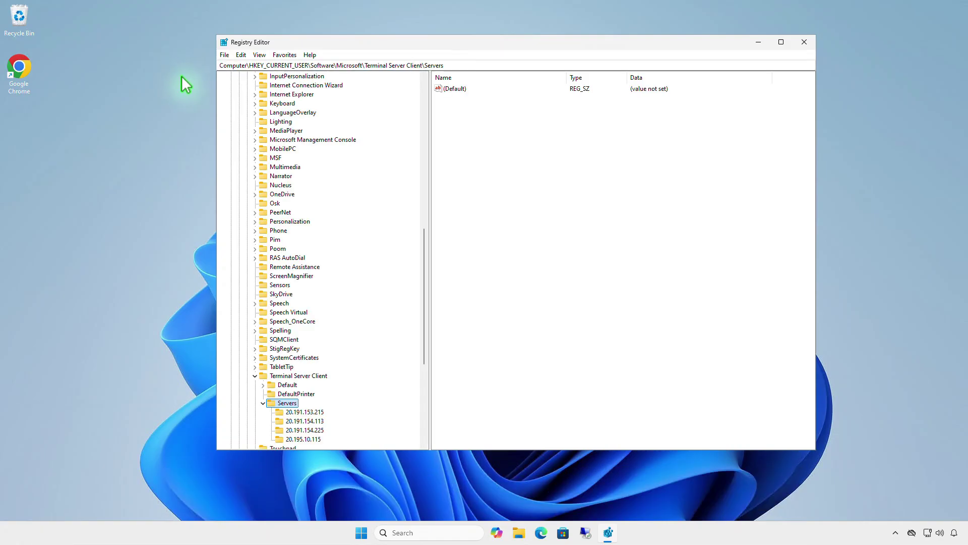
click(291, 385)
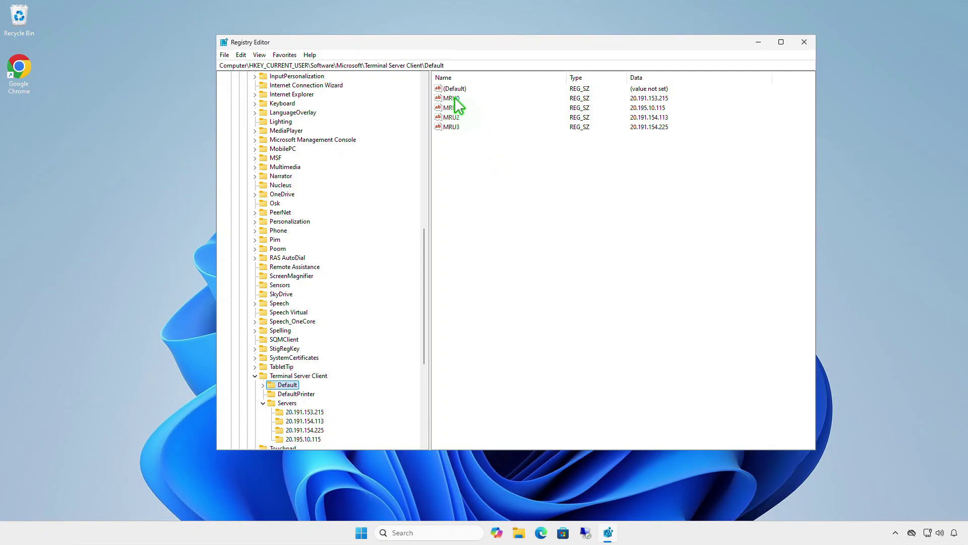
- Delete the MRU0–MRU3 values from the Default key and confirm the deletion
drag(449, 145, 444, 98)
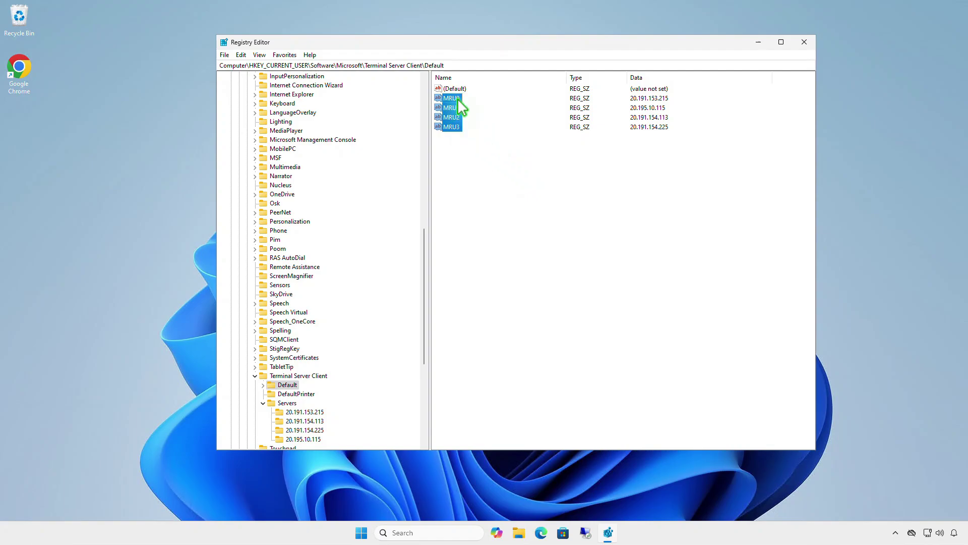
right_click(457, 102)
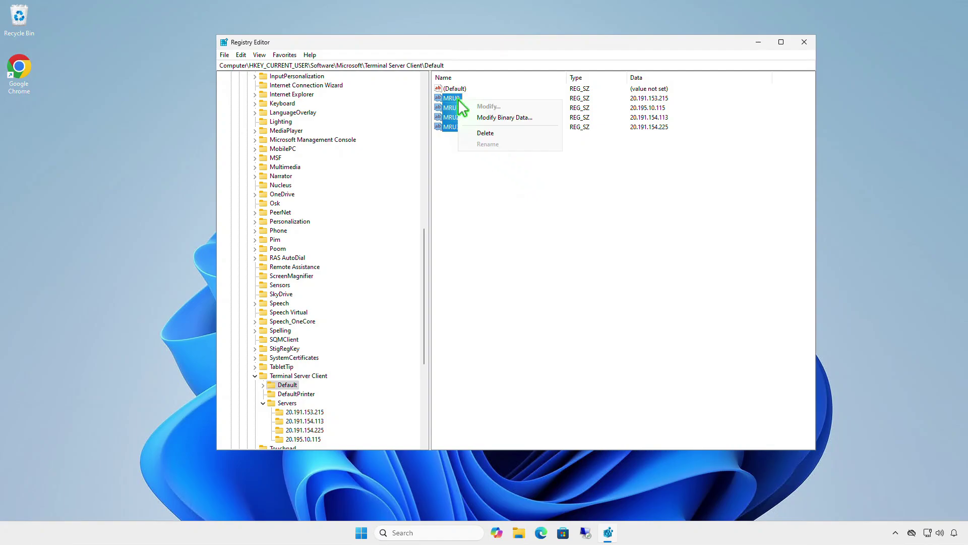
click(500, 135)
click(561, 265)
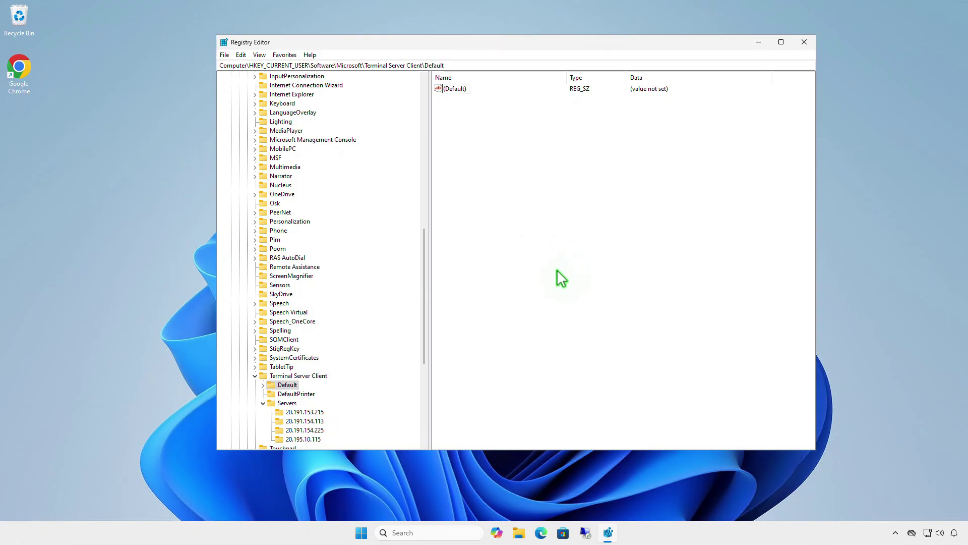
- Delete the 20.191.153.215 and 20.191.154.113 server keys under Servers
click(322, 413)
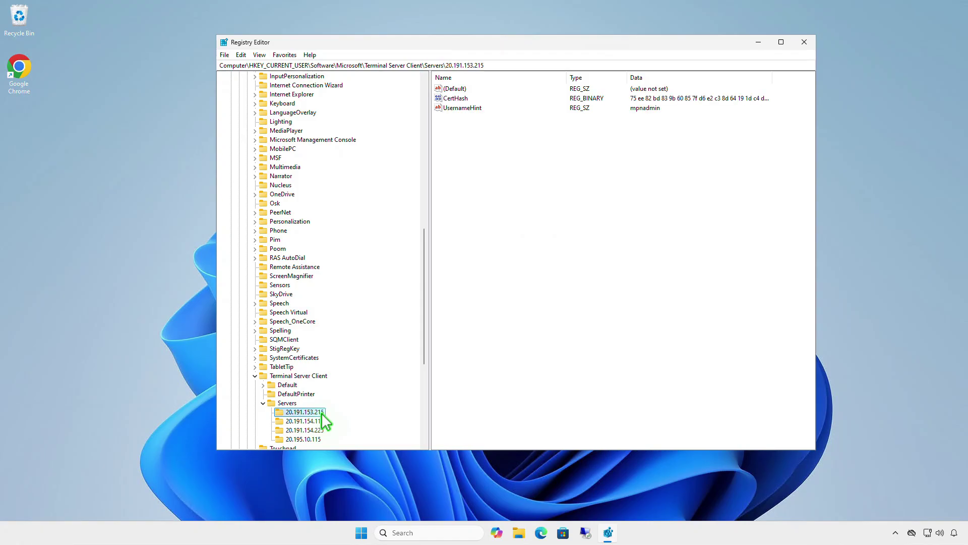
right_click(322, 414)
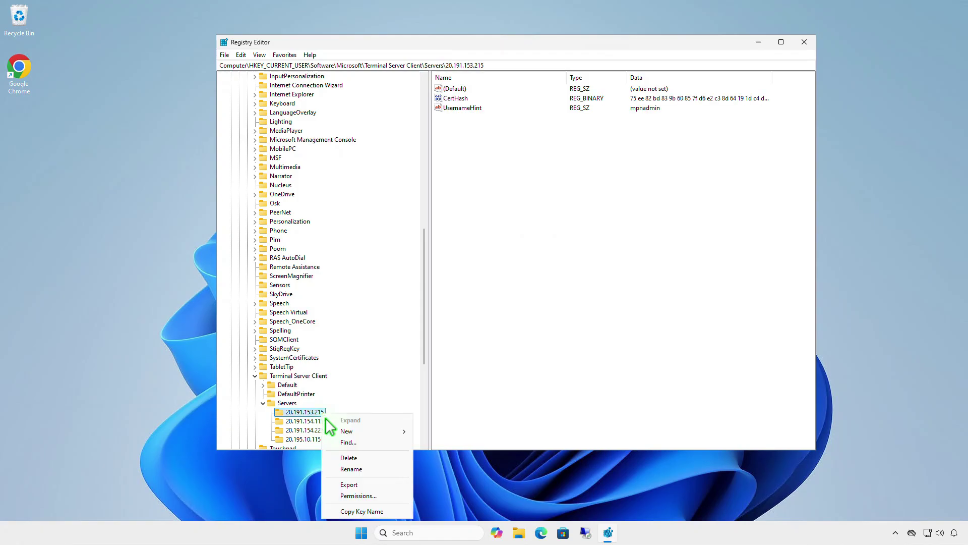
click(363, 458)
click(549, 263)
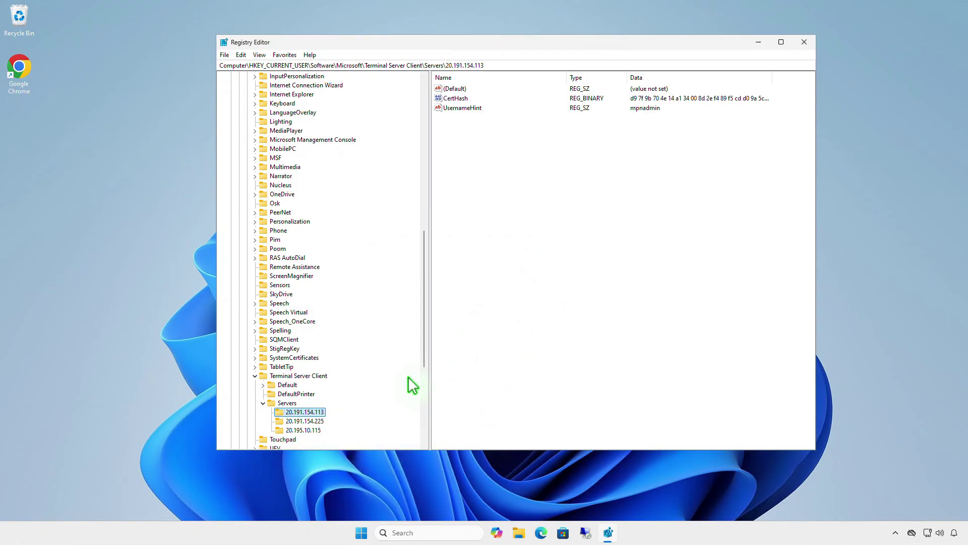
right_click(323, 414)
click(353, 457)
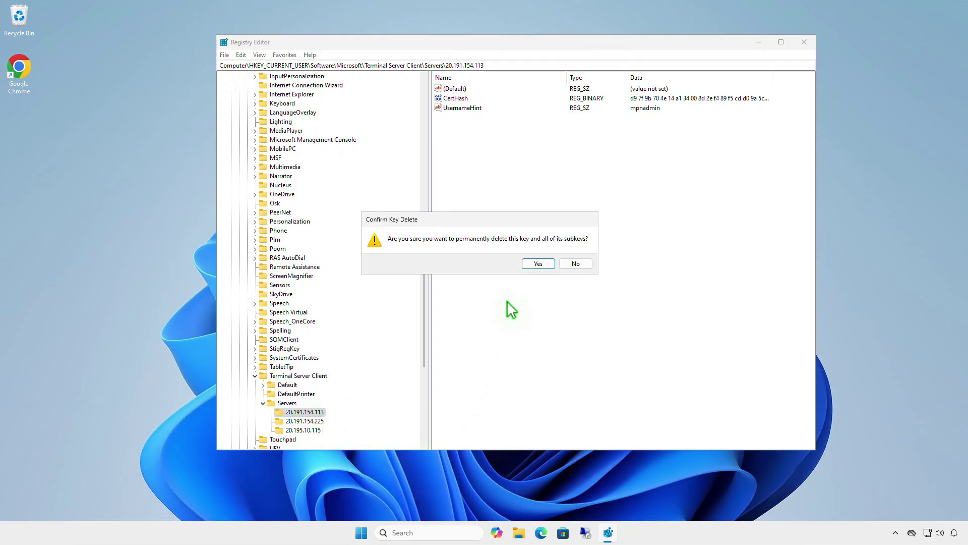
click(537, 264)
- Delete the remaining 20.191.154.225 and 20.195.10.115 server keys
right_click(315, 413)
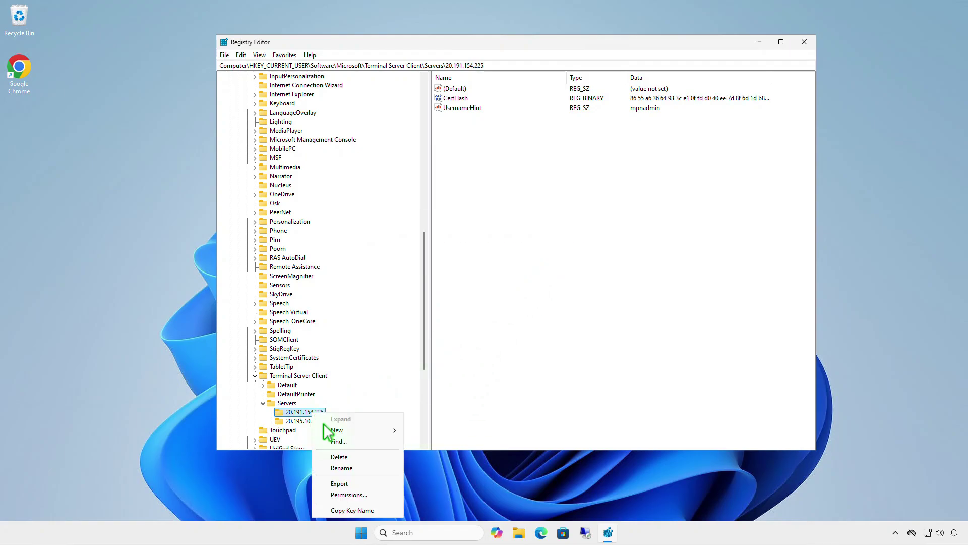
click(346, 456)
click(538, 263)
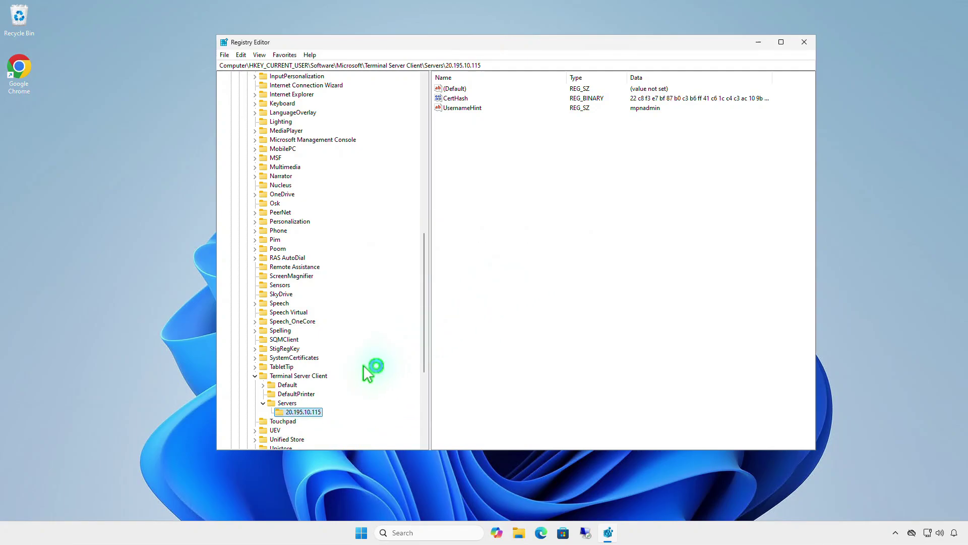
right_click(318, 414)
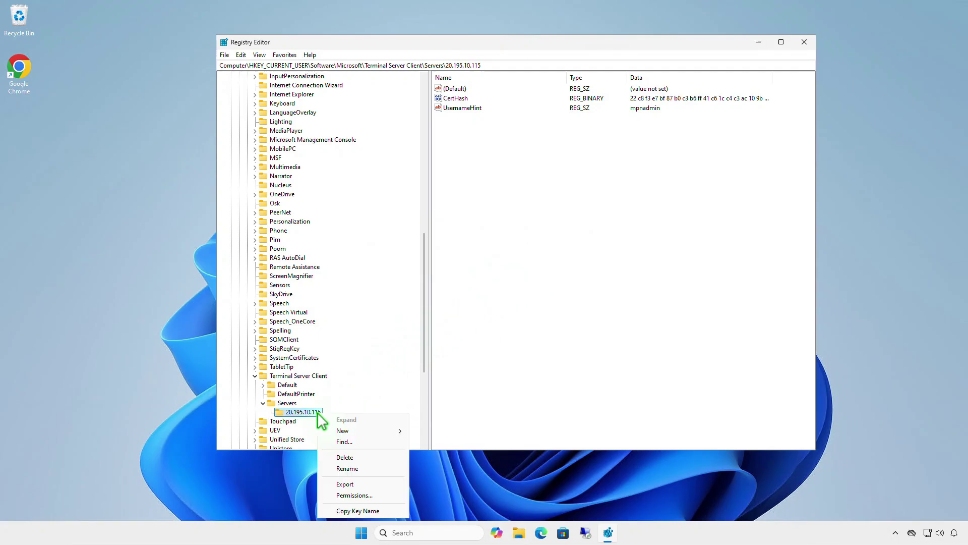
click(351, 457)
click(538, 263)
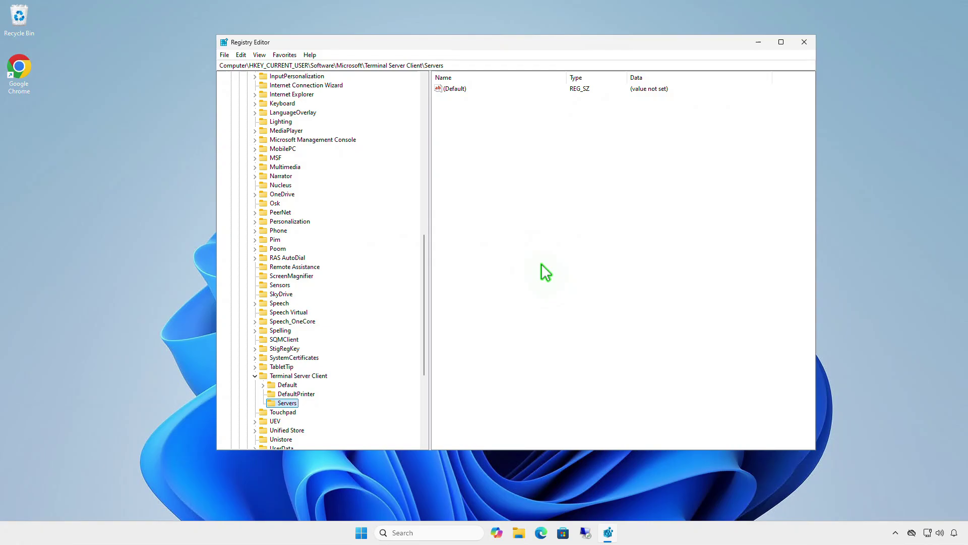
click(804, 42)
click(596, 532)
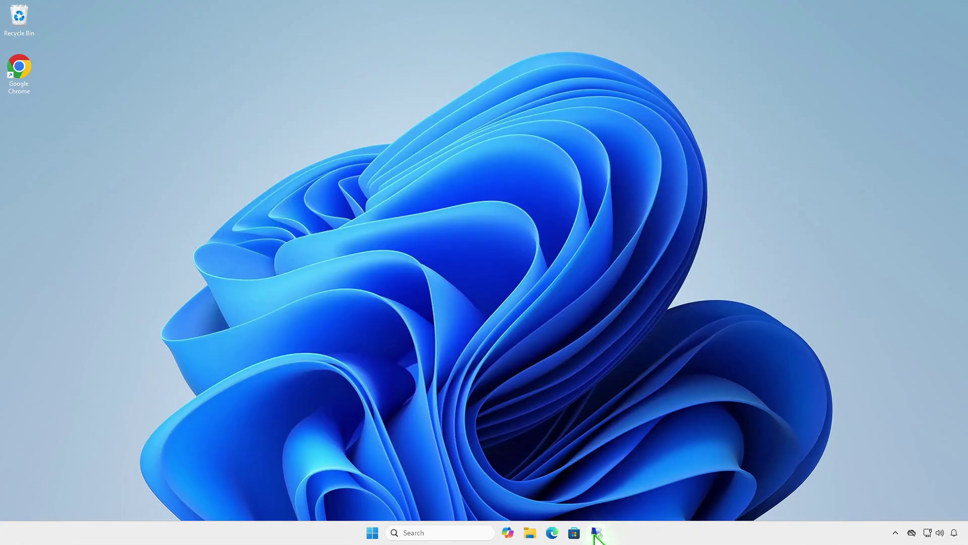
click(538, 162)
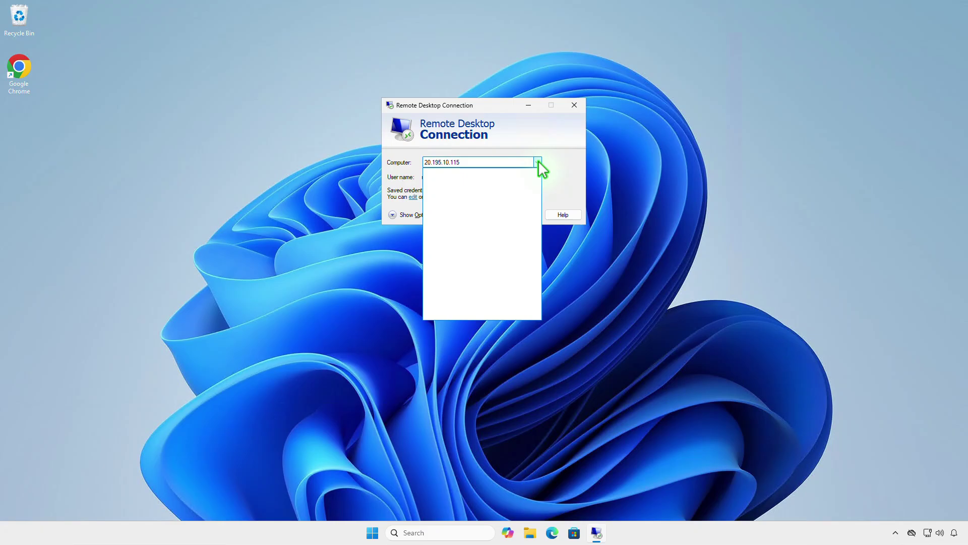
click(576, 105)
click(575, 105)
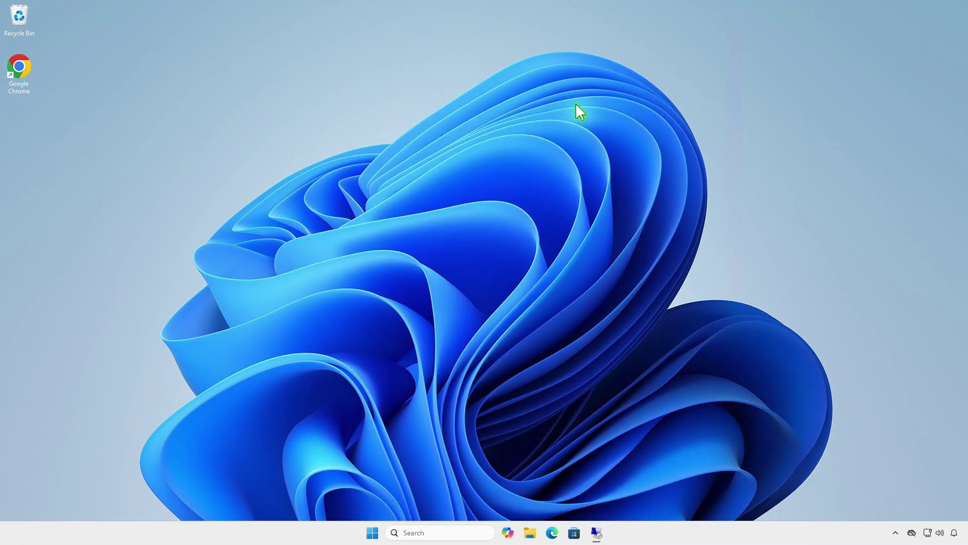
- Open the user's Documents folder in File Explorer via the address bar
click(529, 533)
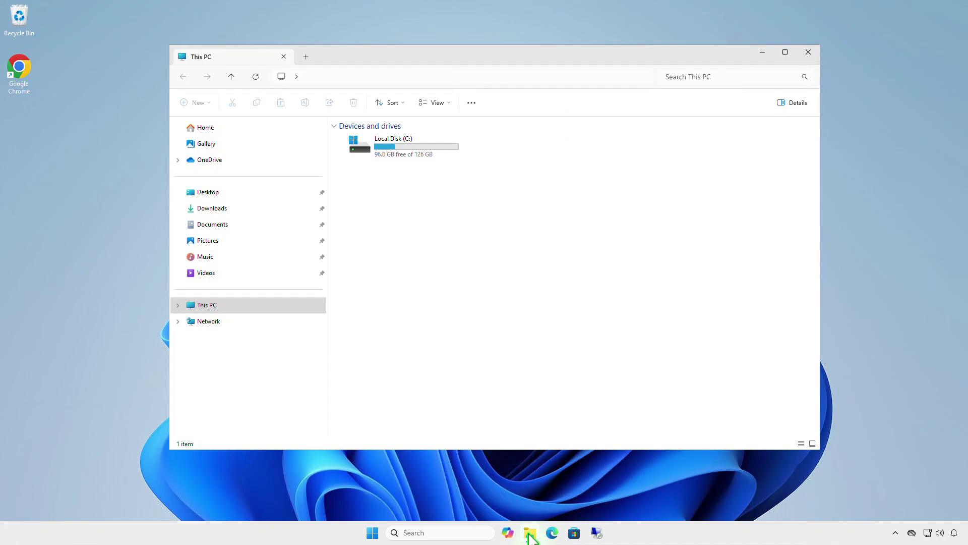
click(378, 81)
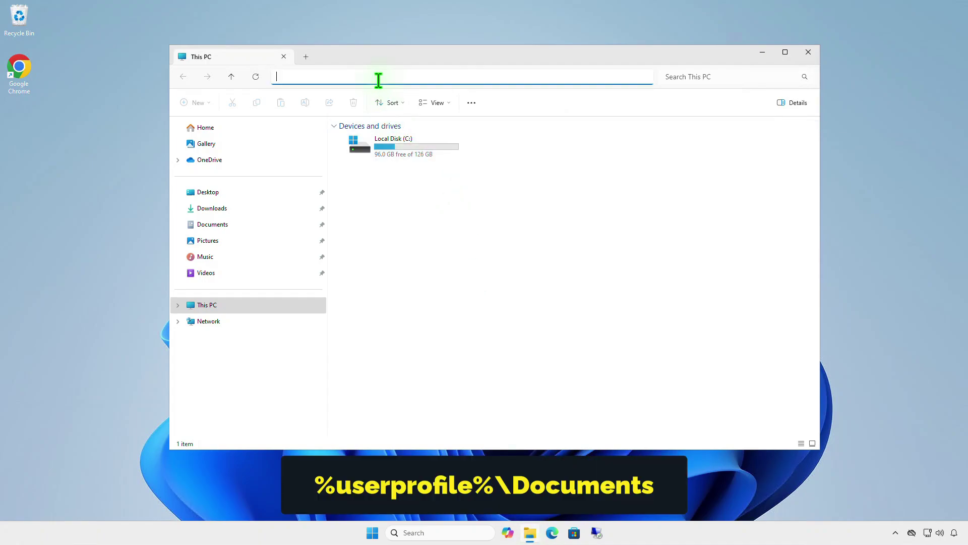
text(%userprofile%\Documents)
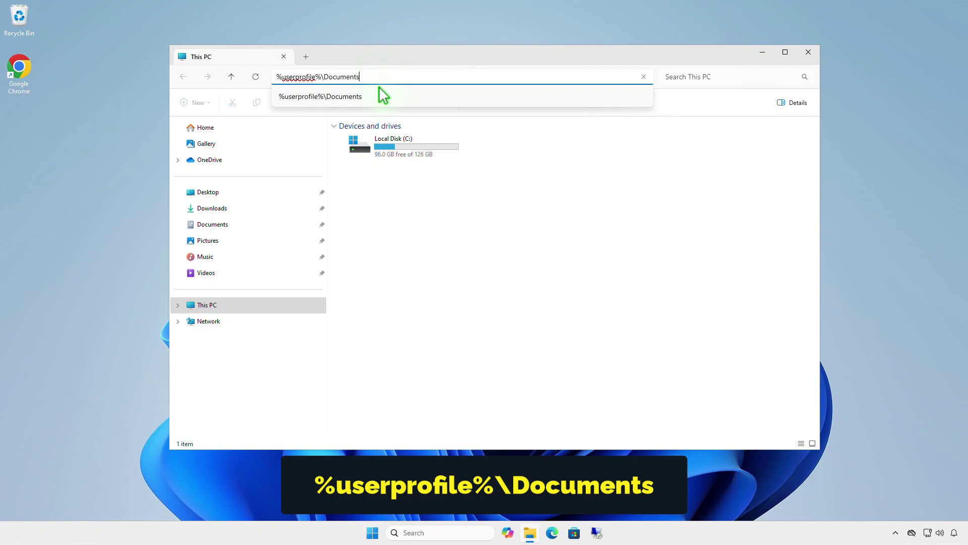
click(380, 96)
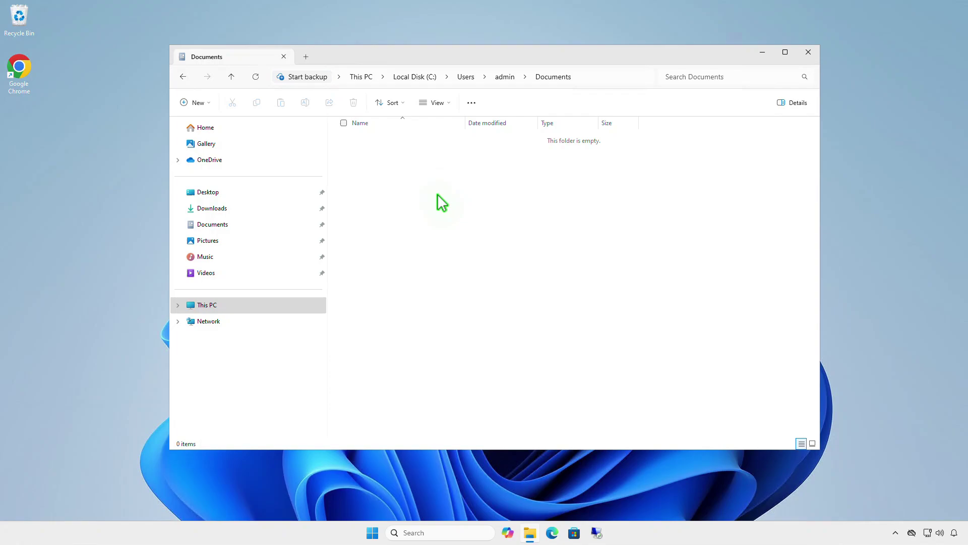
- Show hidden items and bring up the context menu for the Default Remote Desktop file
click(449, 102)
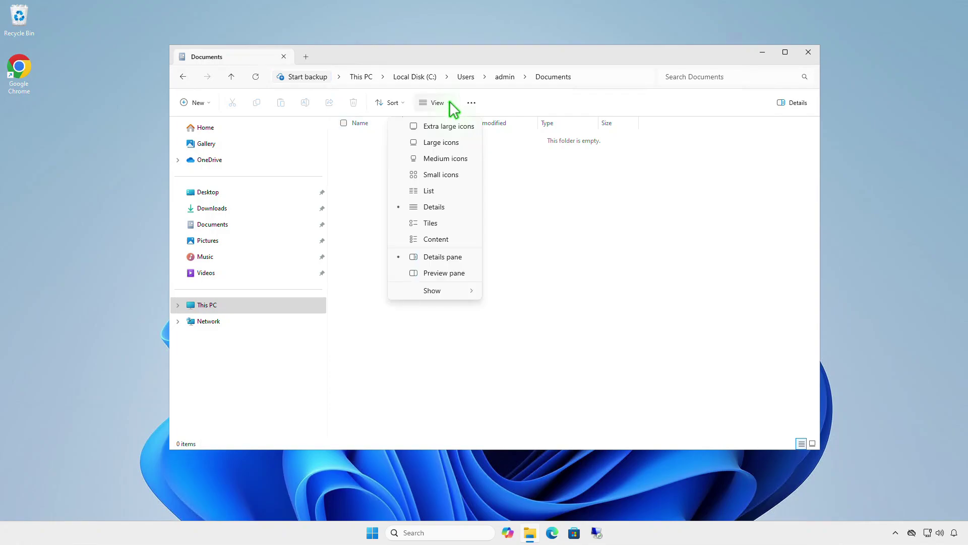
mouse_move(451, 293)
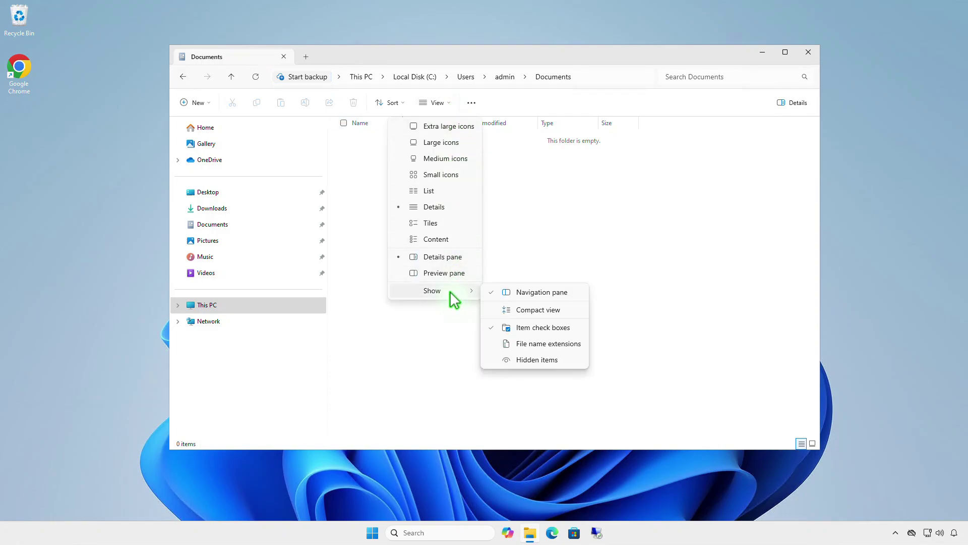
click(563, 359)
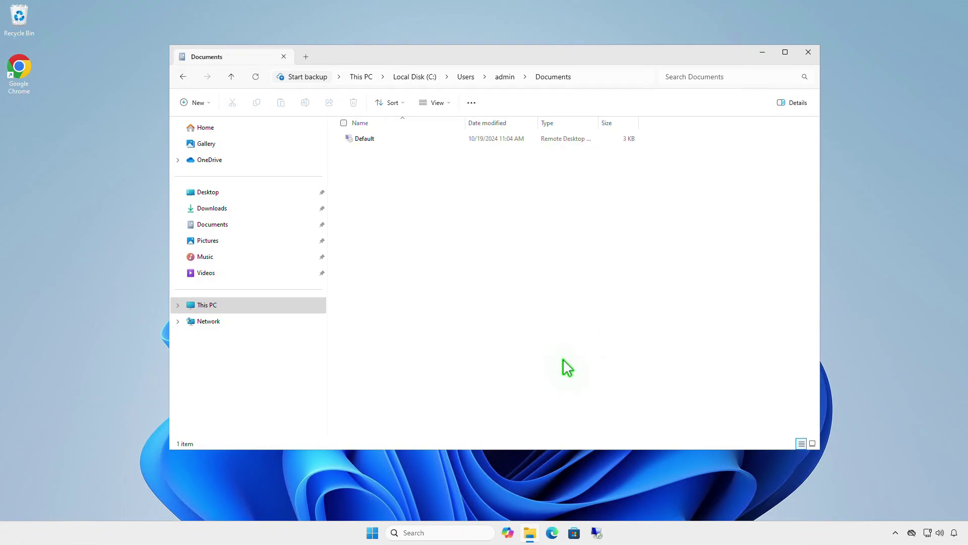
click(383, 140)
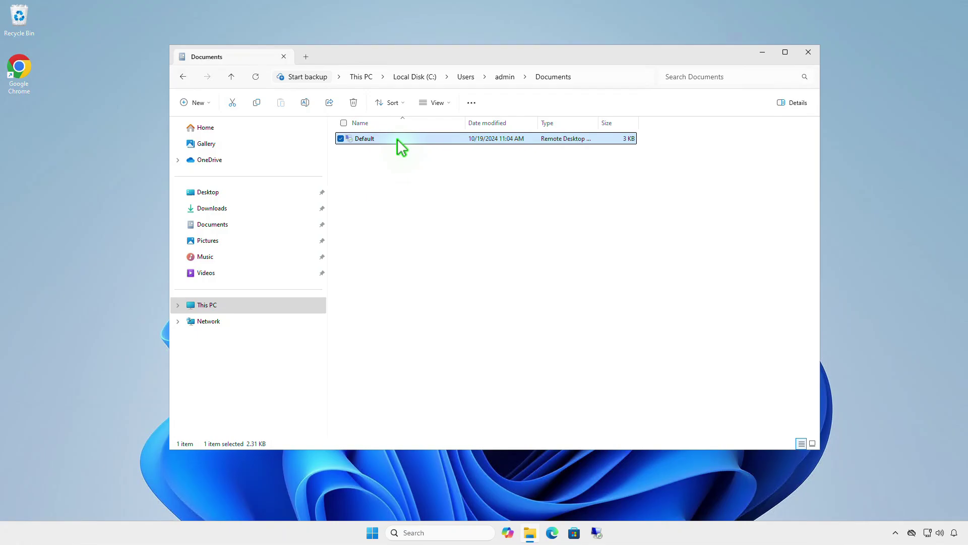
right_click(438, 139)
- Open Default.rdp in Notepad, compare its 20.195.10.115 address with Remote Desktop Connection, then delete the file
click(476, 297)
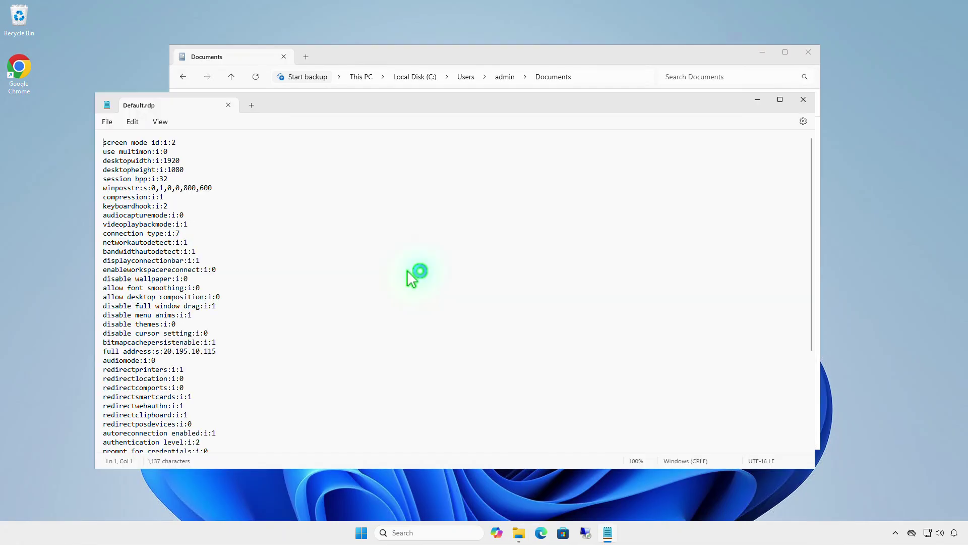
click(585, 532)
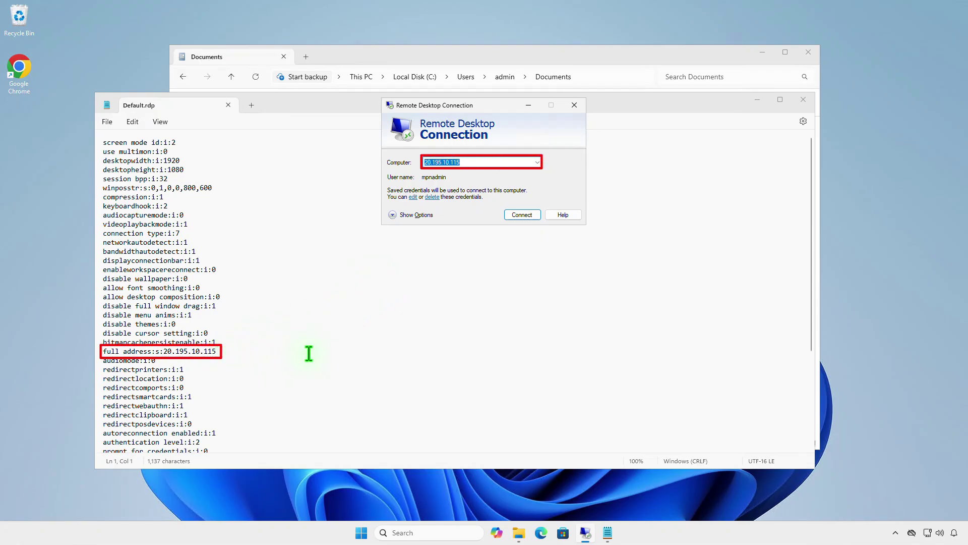
click(578, 107)
click(228, 105)
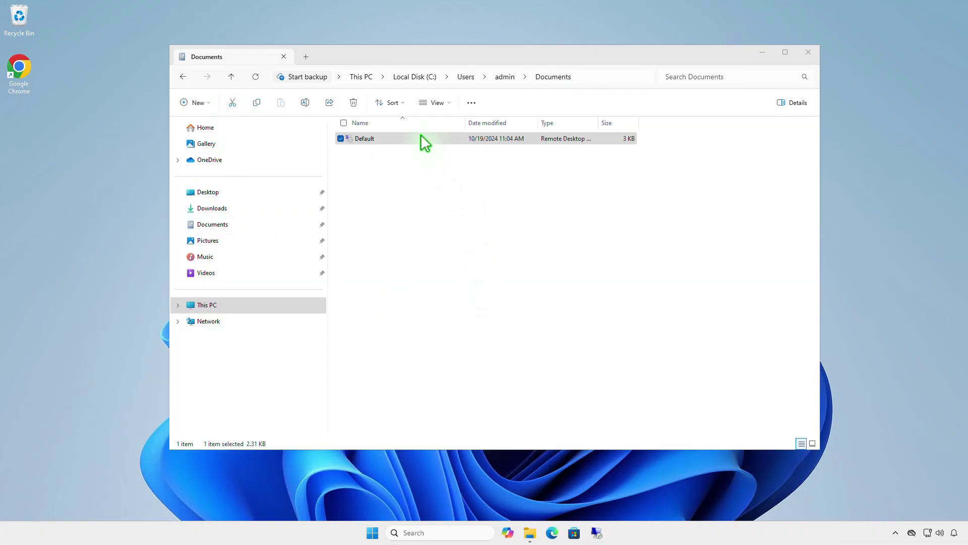
click(354, 103)
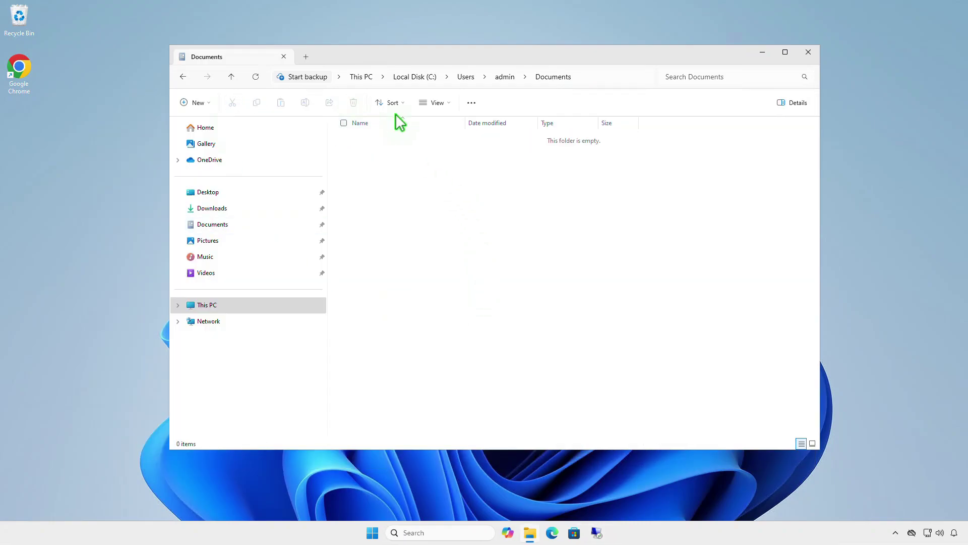
- Close Explorer, verify Remote Desktop Connection's history is empty, then show its taskbar jump list
click(808, 53)
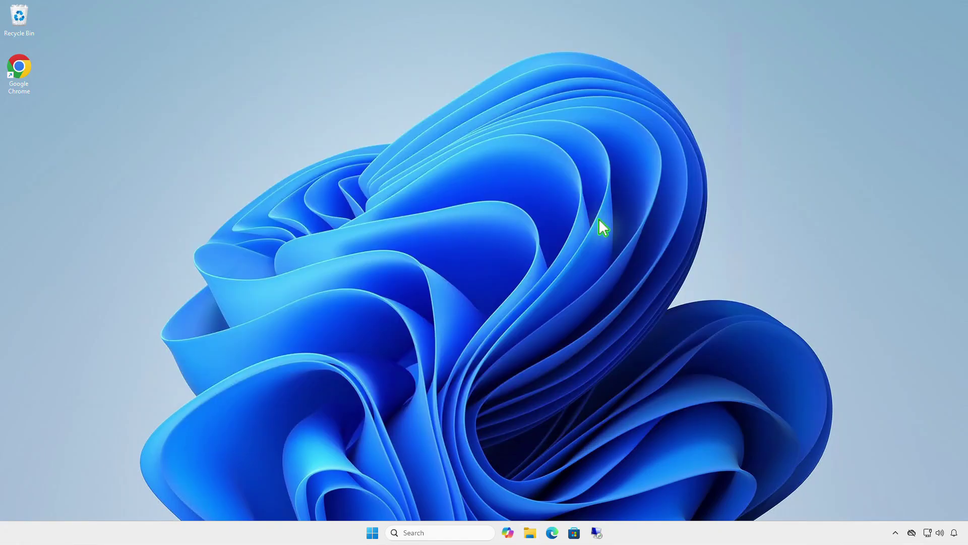
click(597, 533)
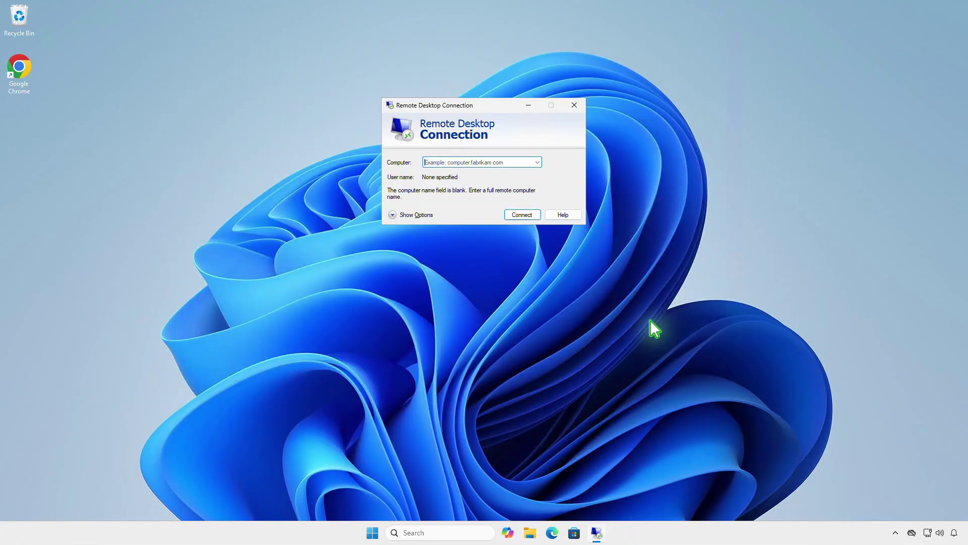
click(538, 163)
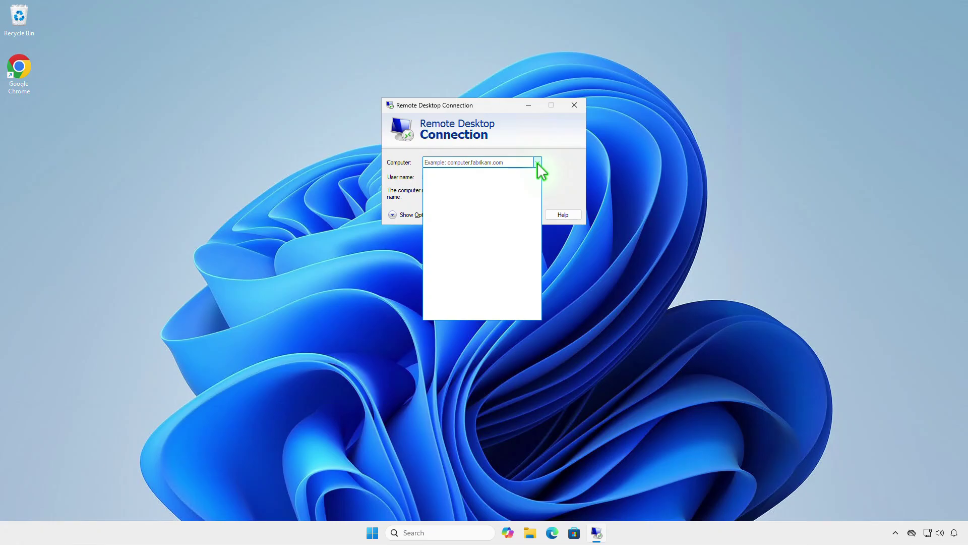
click(575, 104)
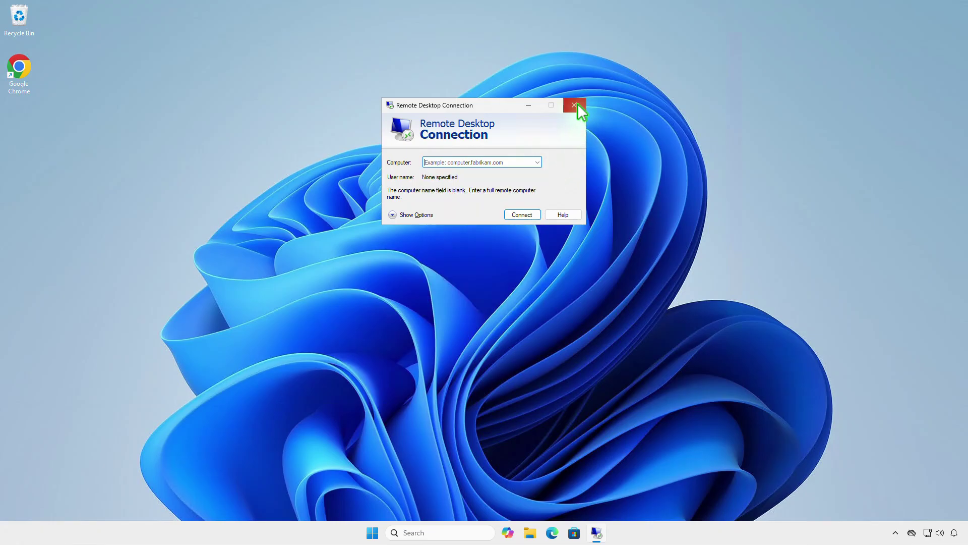
click(574, 105)
right_click(597, 530)
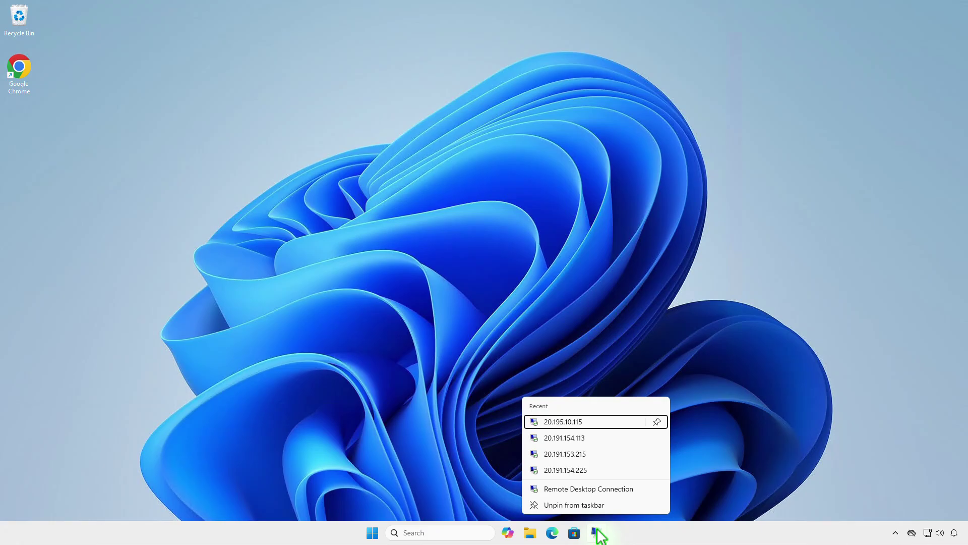
- Open %AppData%\Microsoft\Windows\Recent\AutomaticDestinations in Explorer and delete all eight jump-list files
click(582, 326)
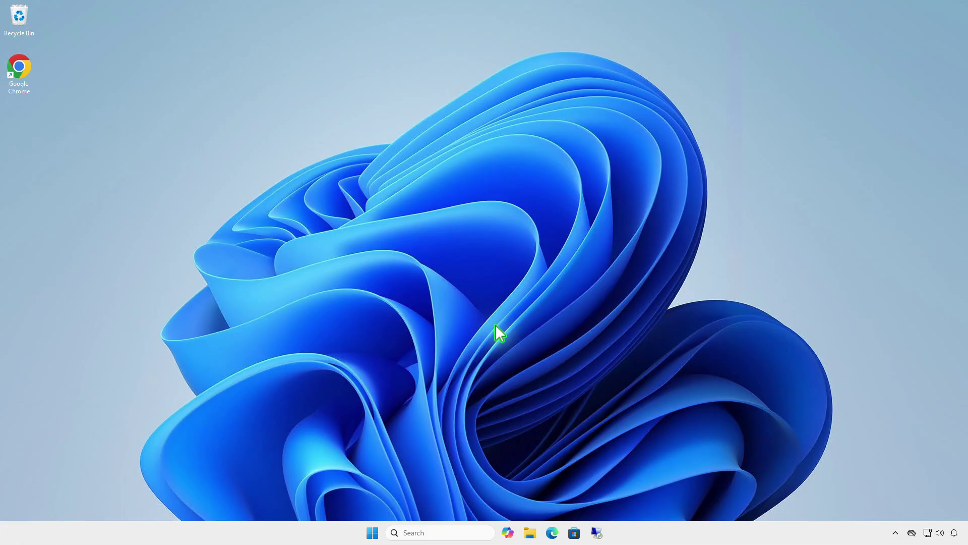
click(525, 535)
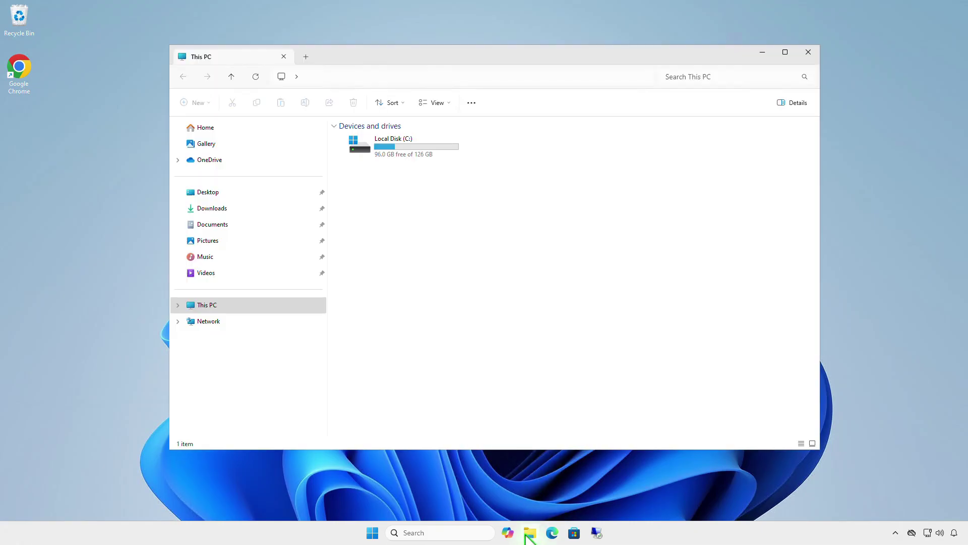
click(356, 78)
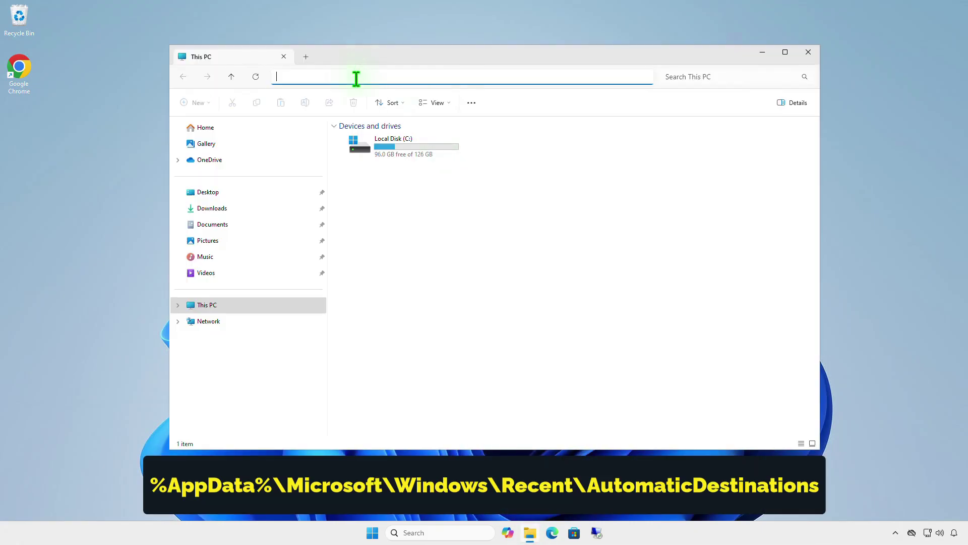
text(%AppData%\Microsoft\Windows\Recent\AutomaticDestinations)
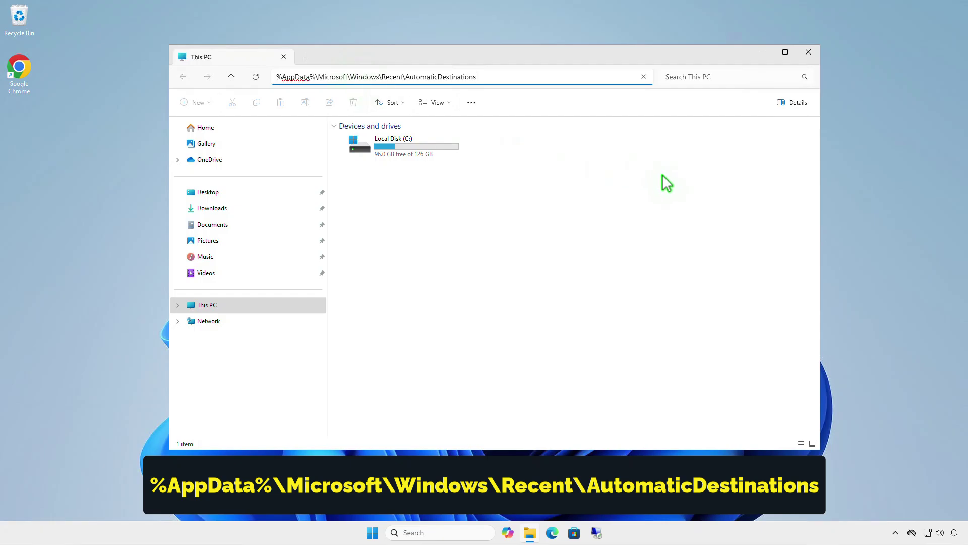
key(Return)
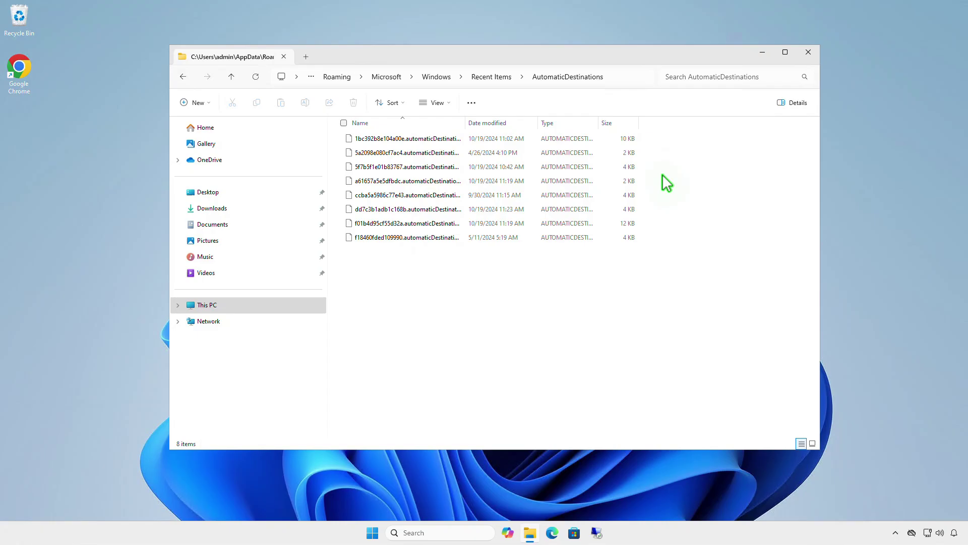
drag(628, 283, 394, 132)
click(354, 102)
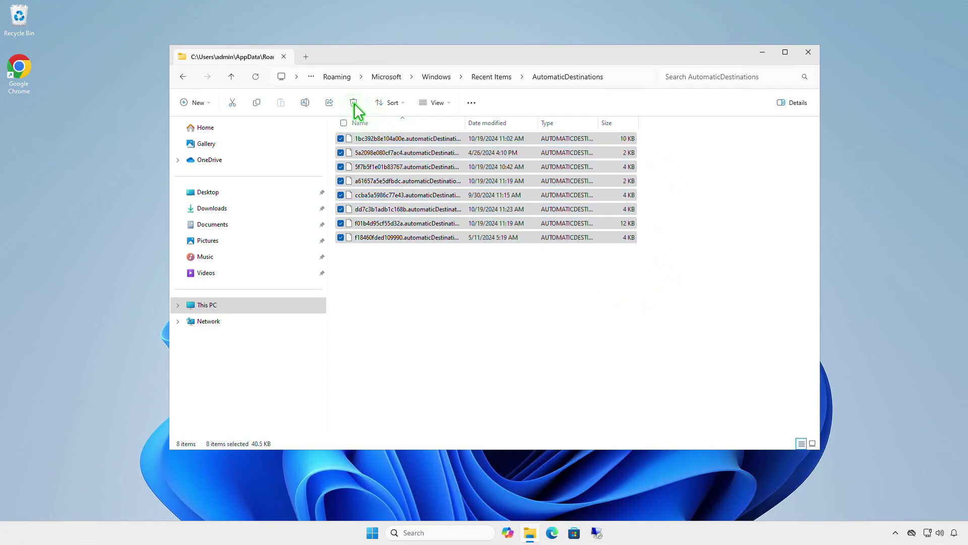
key(alt+d)
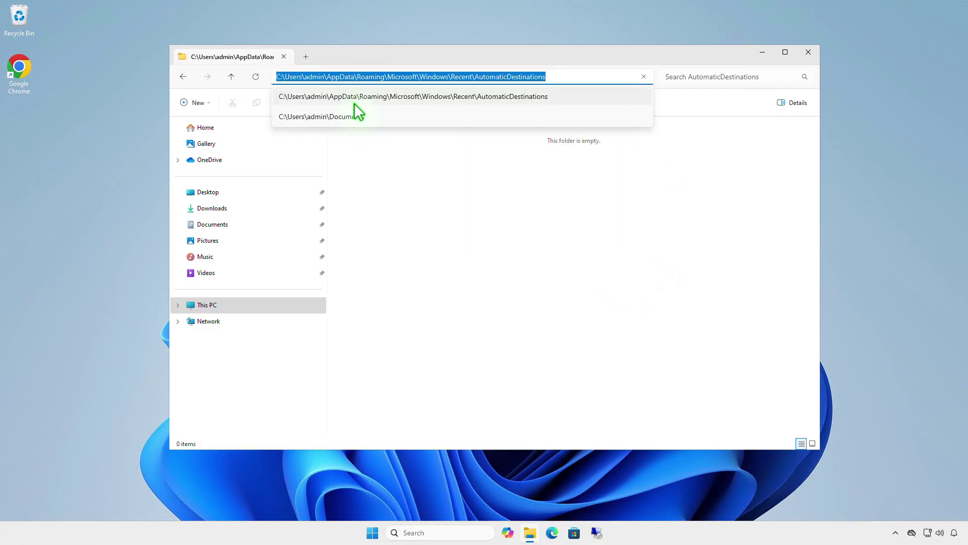
- Close the previous File Explorer window and confirm Remote Desktop's recent connections list is empty
click(806, 52)
click(806, 53)
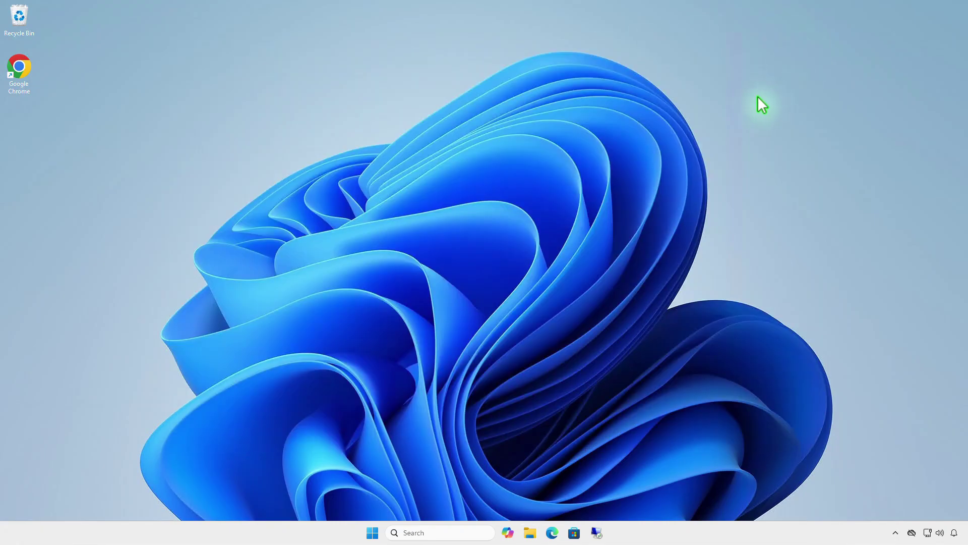
right_click(597, 531)
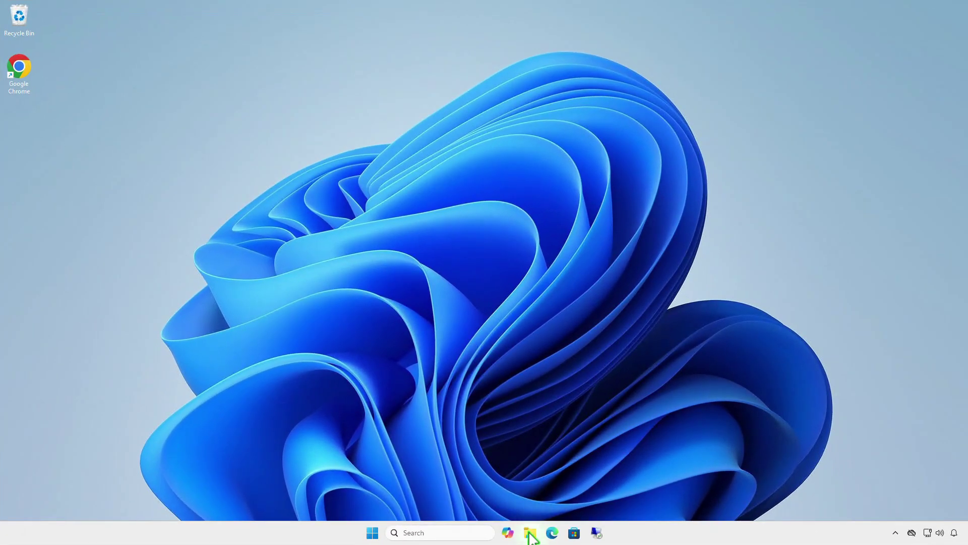
- Go to the Terminal Server Client Cache folder and delete its four bitmap cache files
click(530, 532)
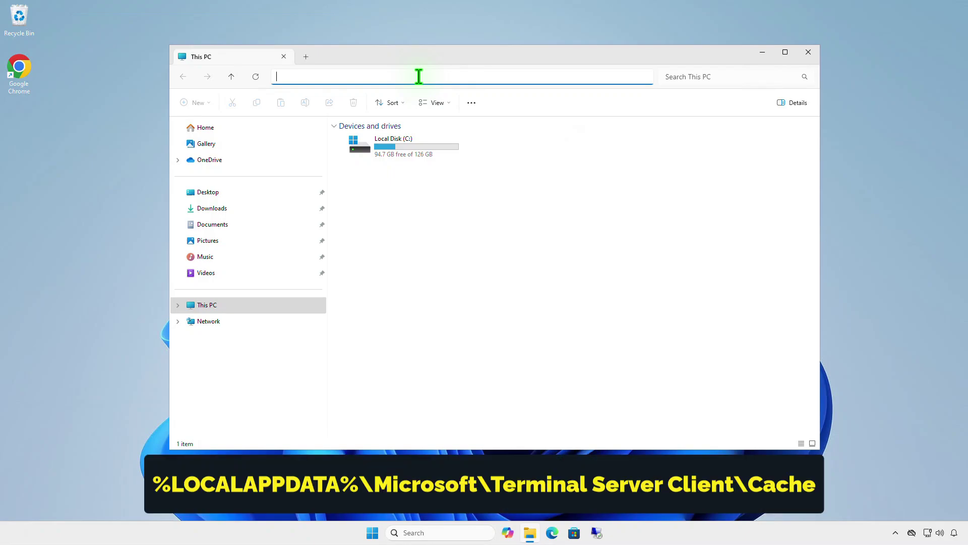
text(%LOCALAPPDATA%\Microsoft\Terminal Server Client\Cache)
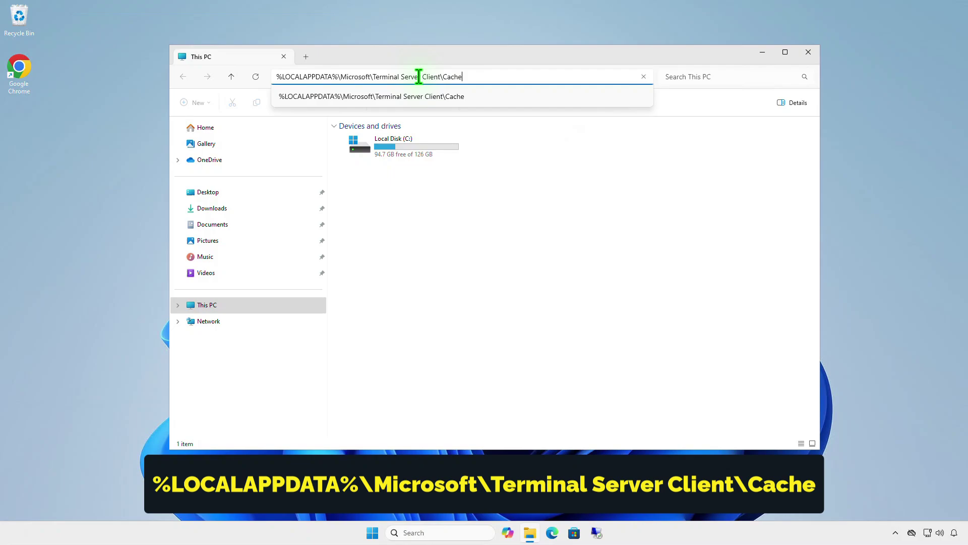
key(Return)
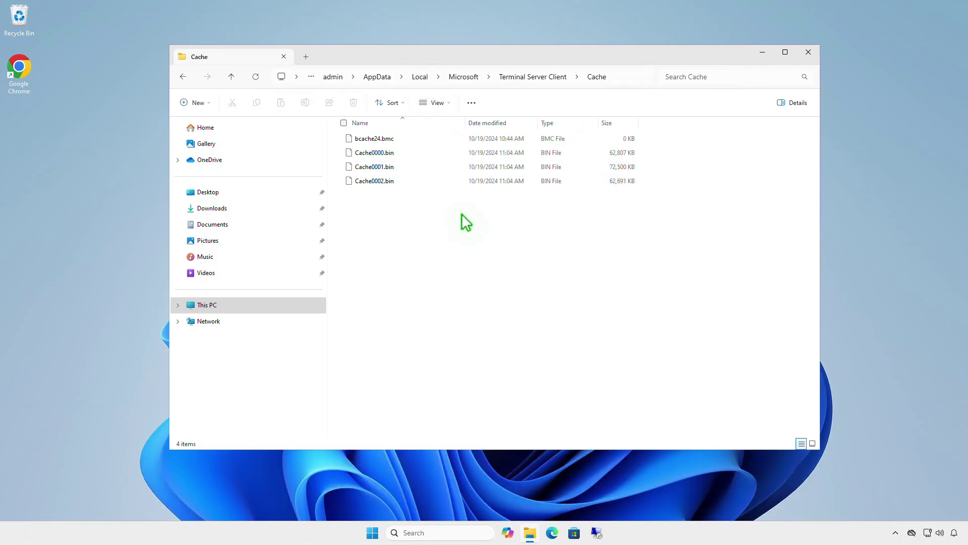
drag(462, 214, 380, 143)
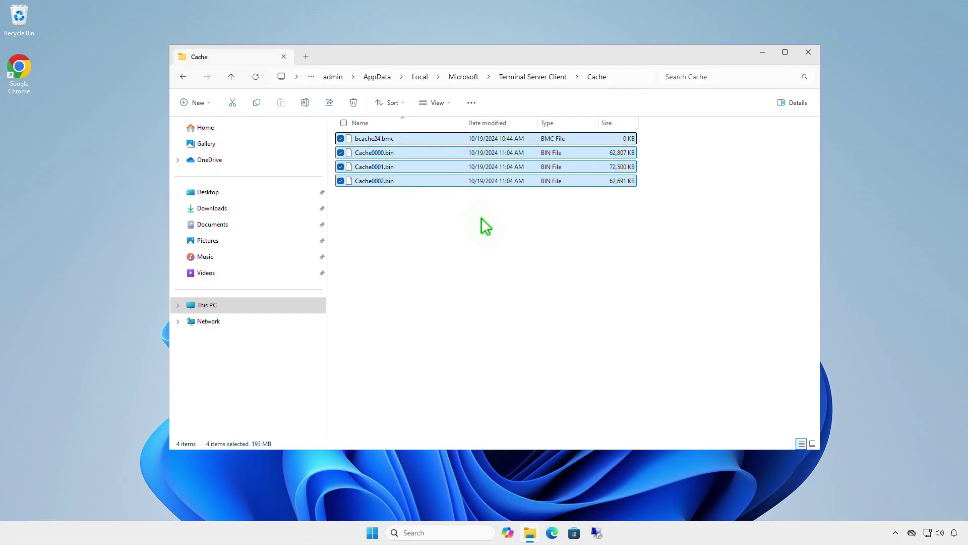
click(353, 103)
key(alt+d)
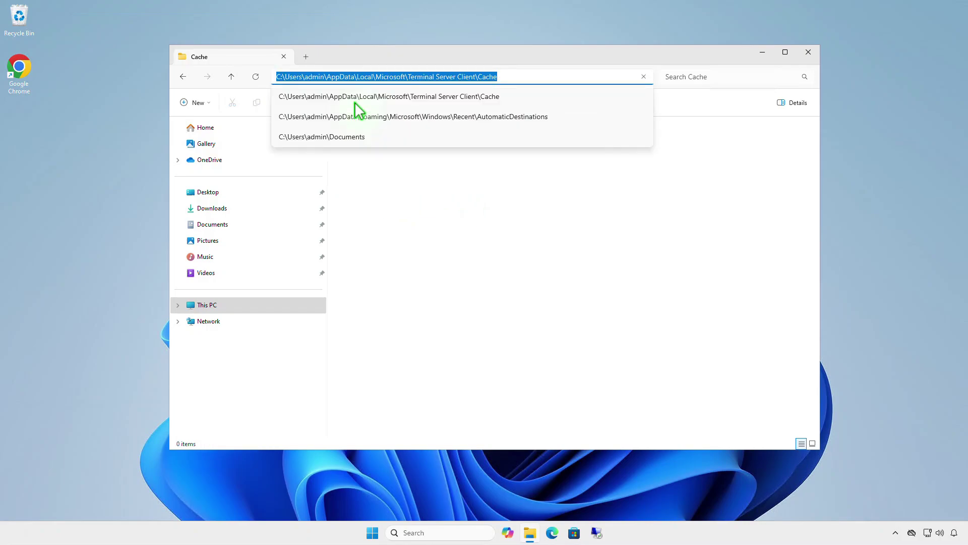
click(696, 226)
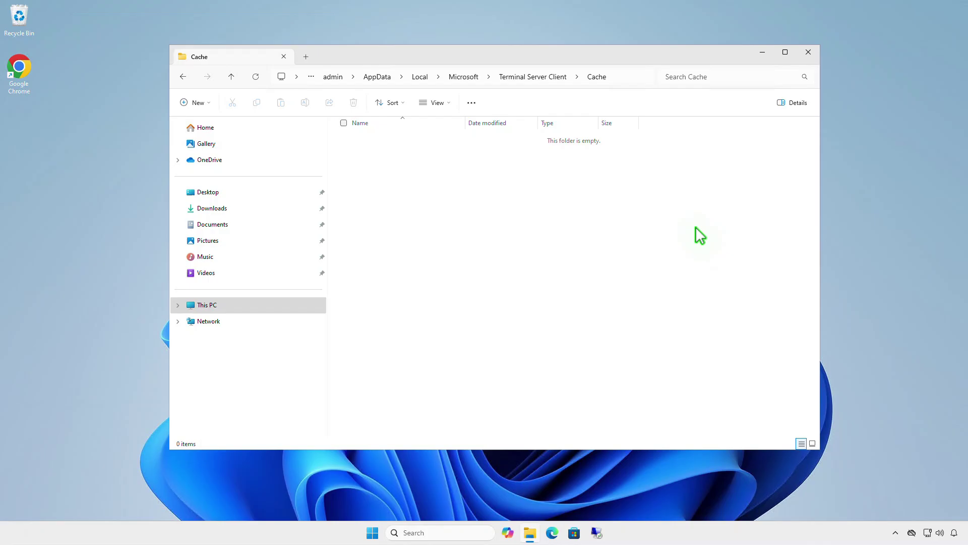
- Close the emptied Cache folder and launch Event Viewer through a Start search for 'event'
click(807, 54)
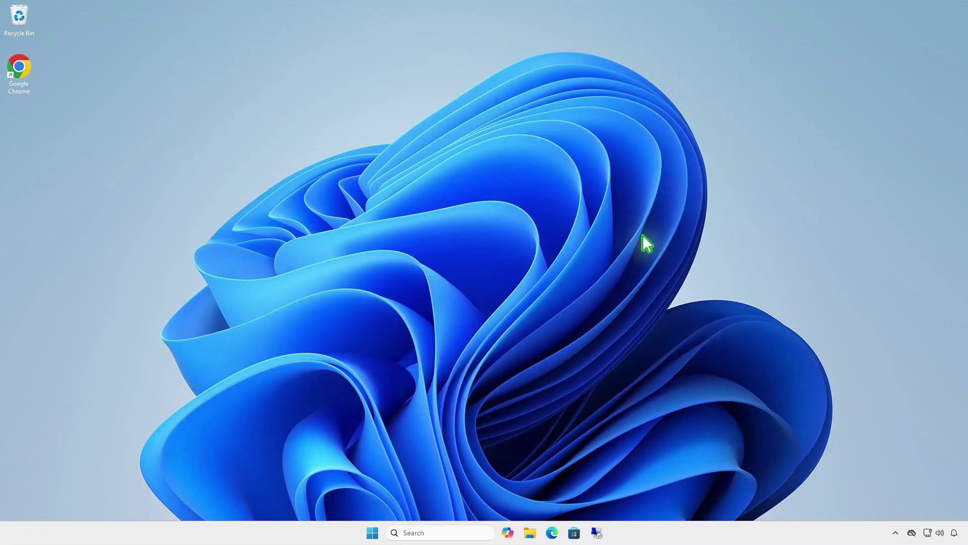
click(453, 533)
text(e)
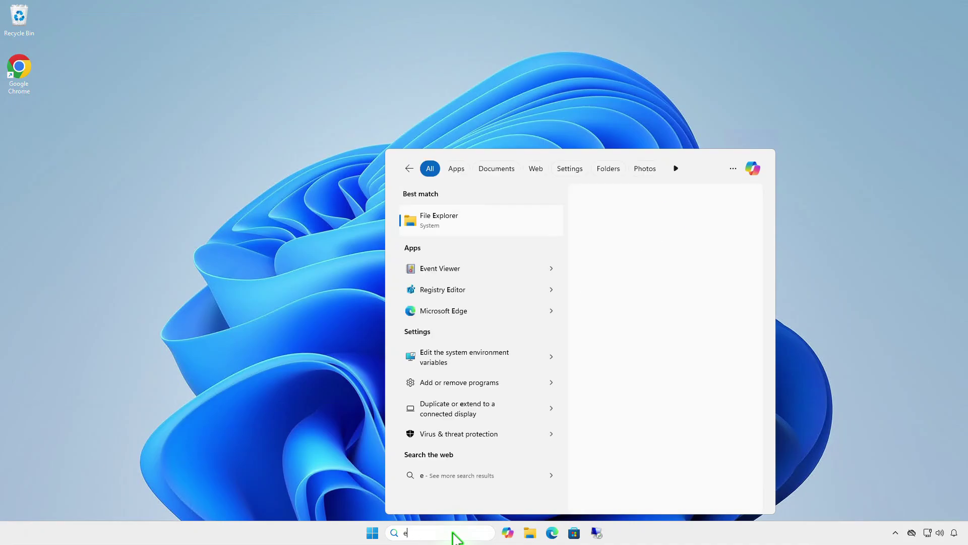
text(vent)
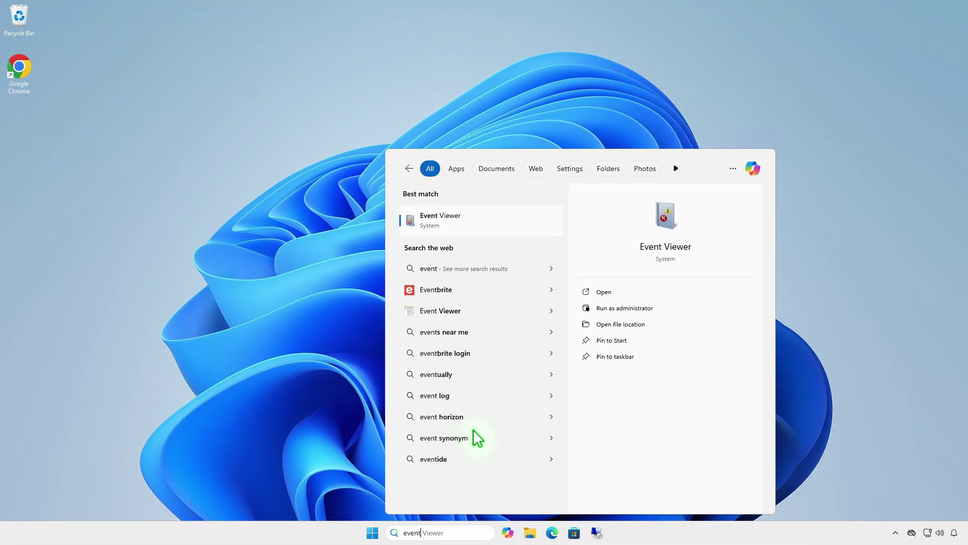
click(473, 221)
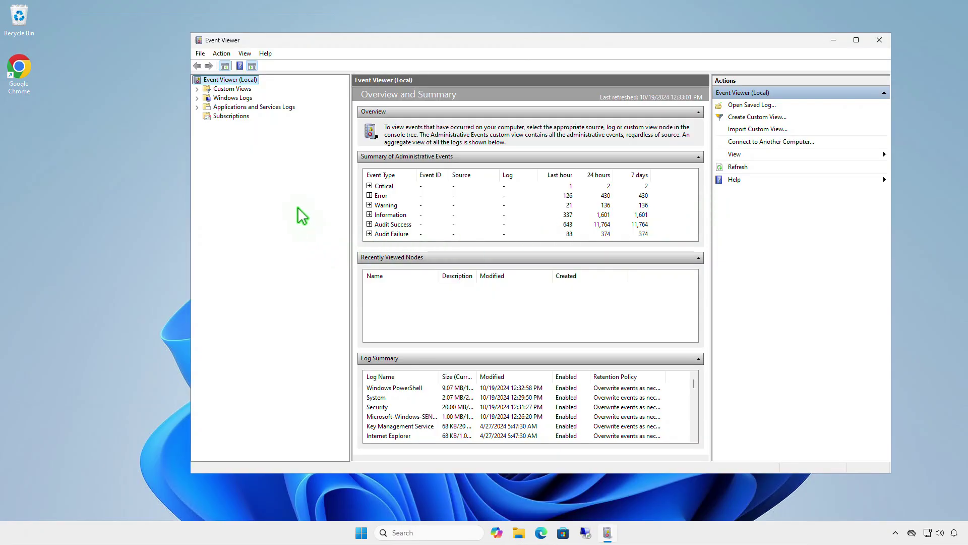
- Expand Applications and Services Logs > Microsoft > Windows > TerminalServices-ClientActiveXCore
click(197, 107)
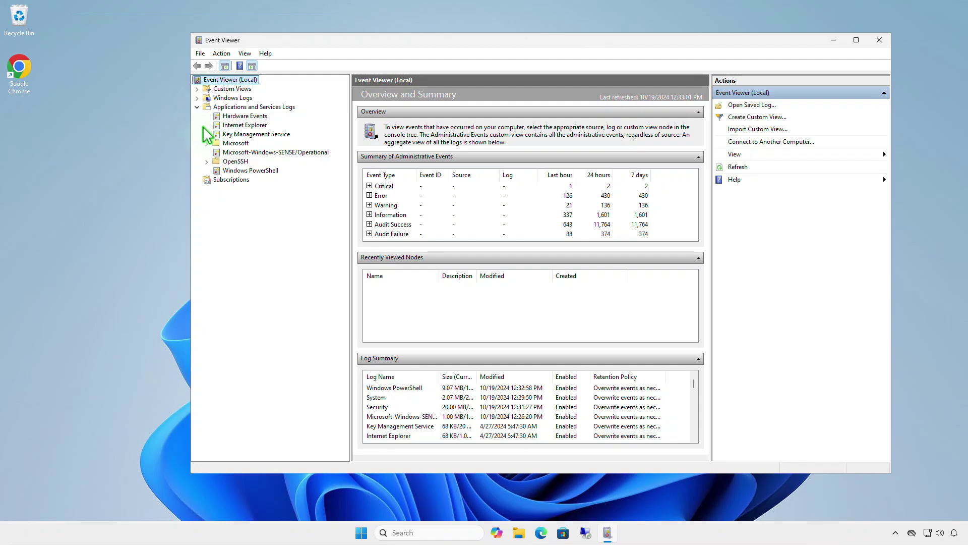
click(206, 143)
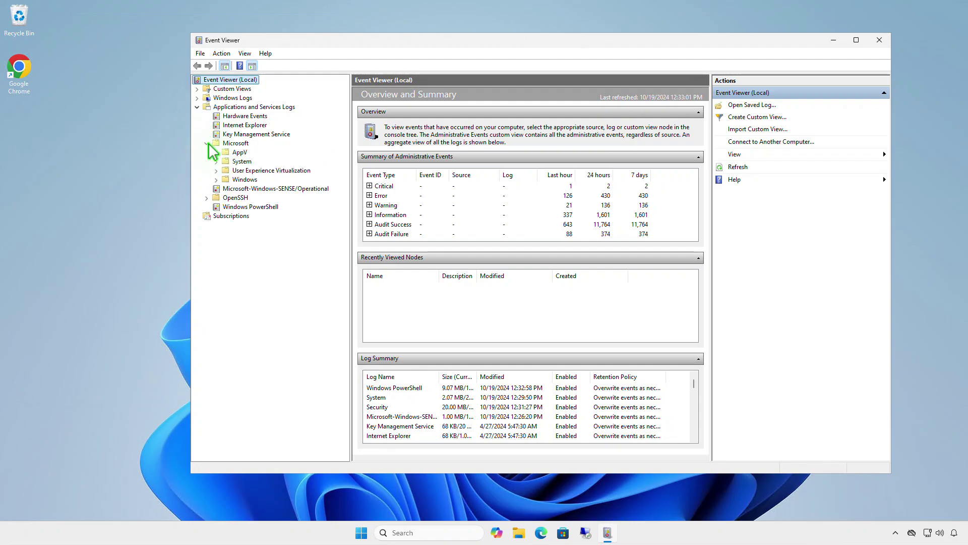
click(216, 180)
scroll(261, 211, down, 20)
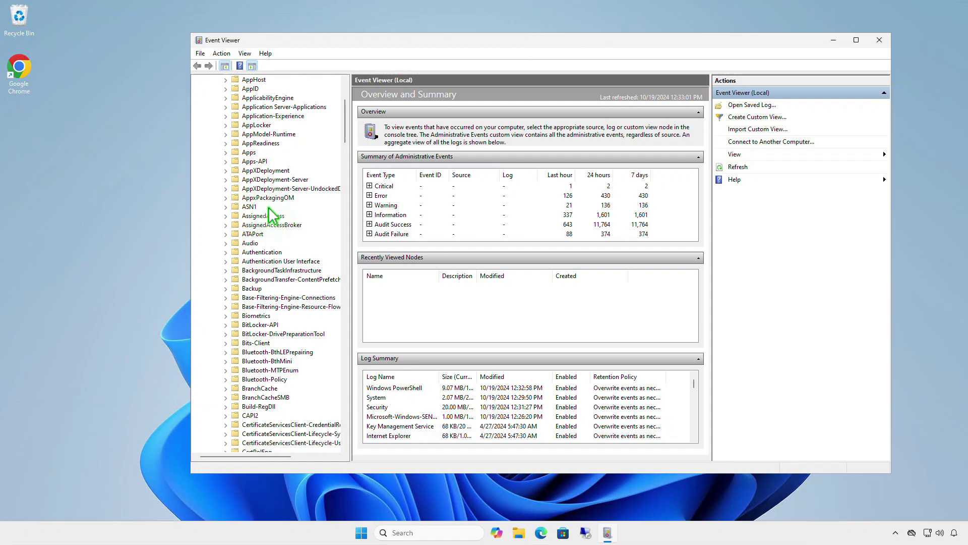
scroll(269, 209, down, 20)
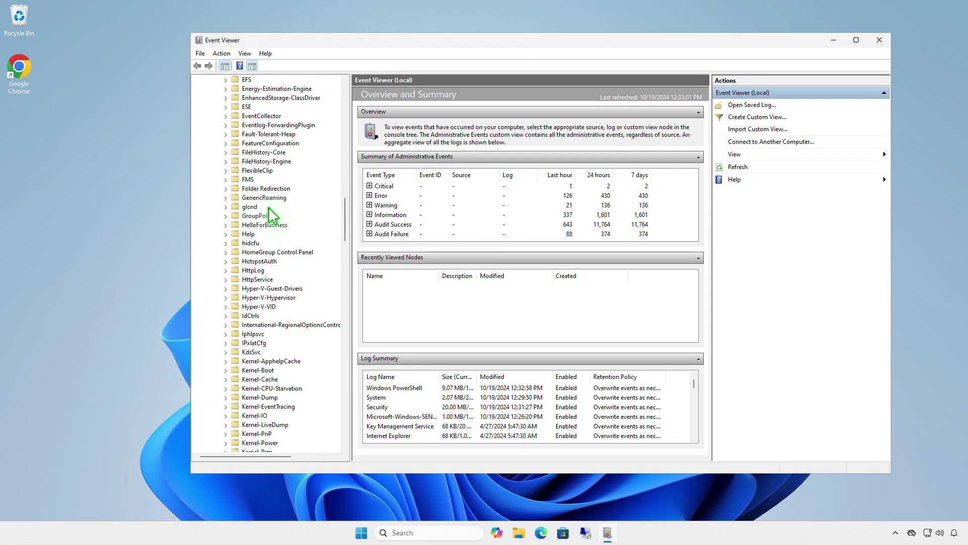
scroll(271, 216, down, 20)
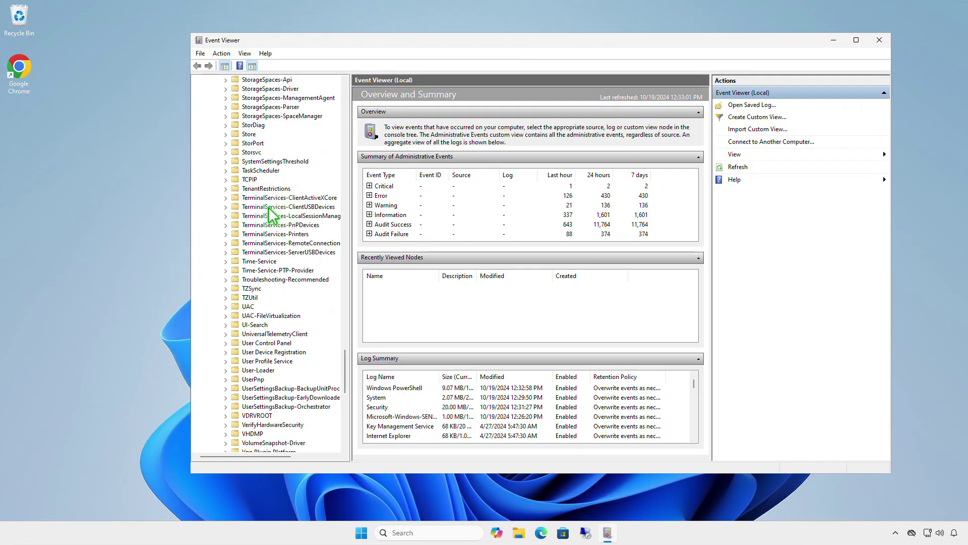
click(225, 197)
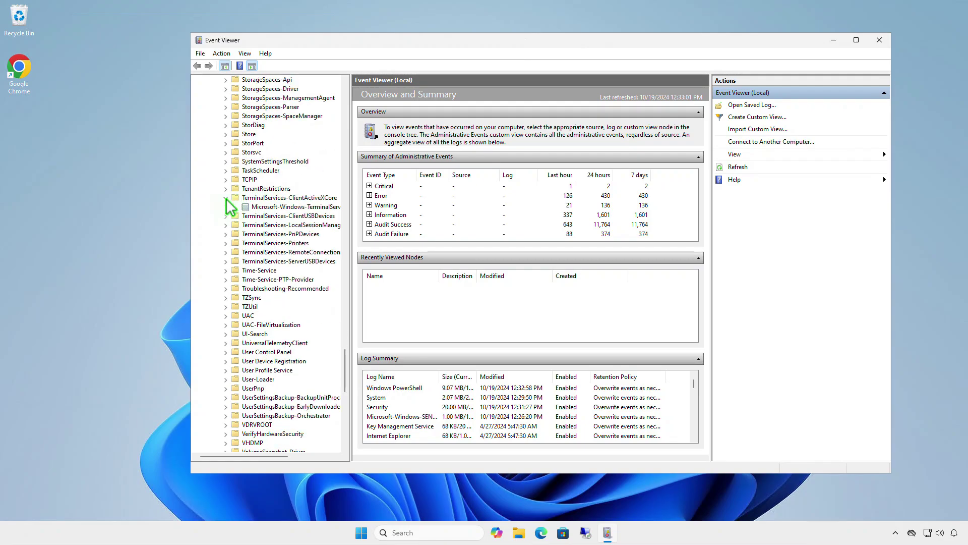
- Open the RDPClient/Operational log and sort its events by Event ID
click(275, 208)
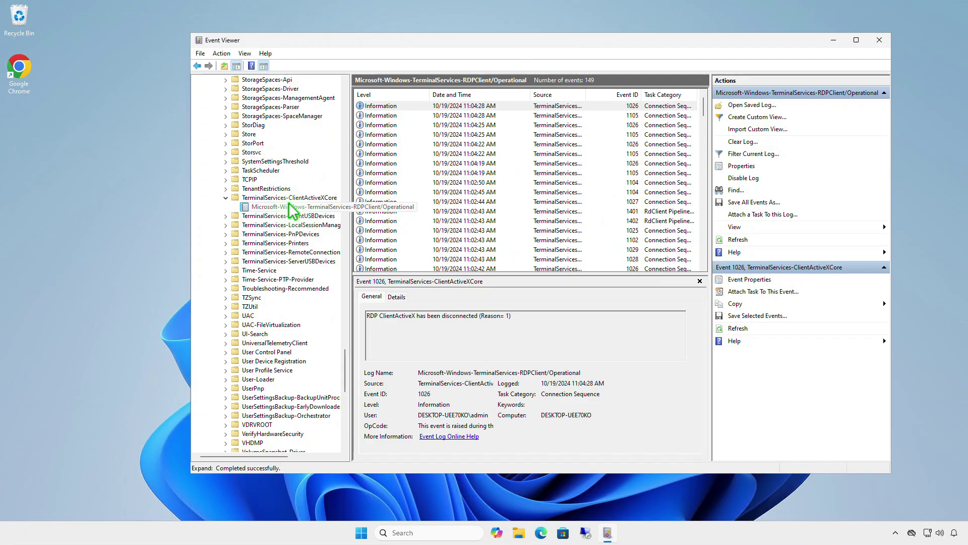
click(464, 240)
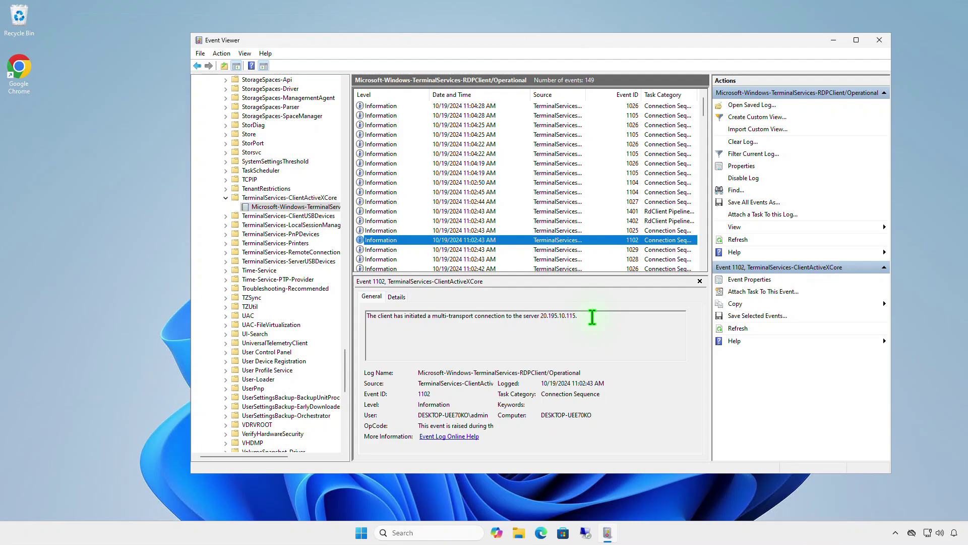
click(629, 95)
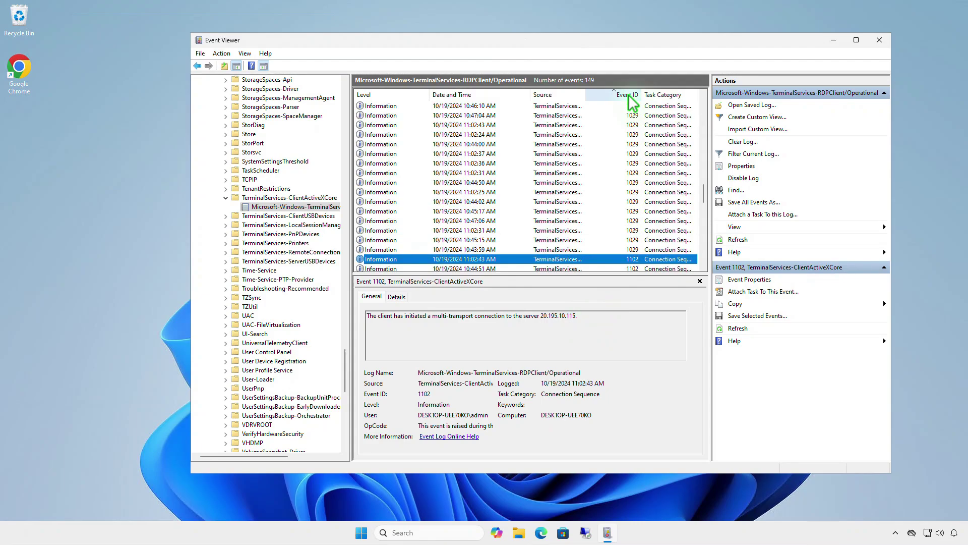
scroll(580, 183, down, 4)
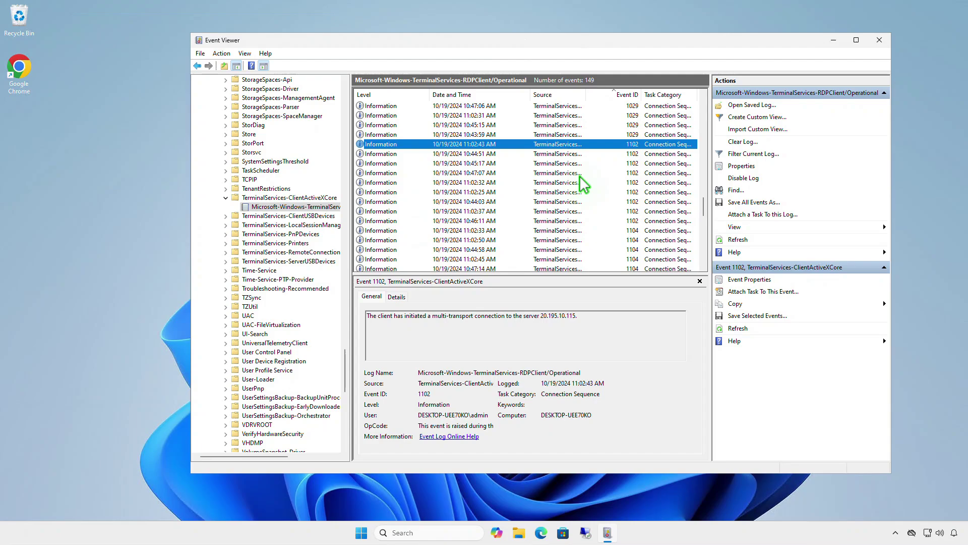
- Review the 10:44–11:02 connection events, then clear all 149 events without saving a copy
click(391, 154)
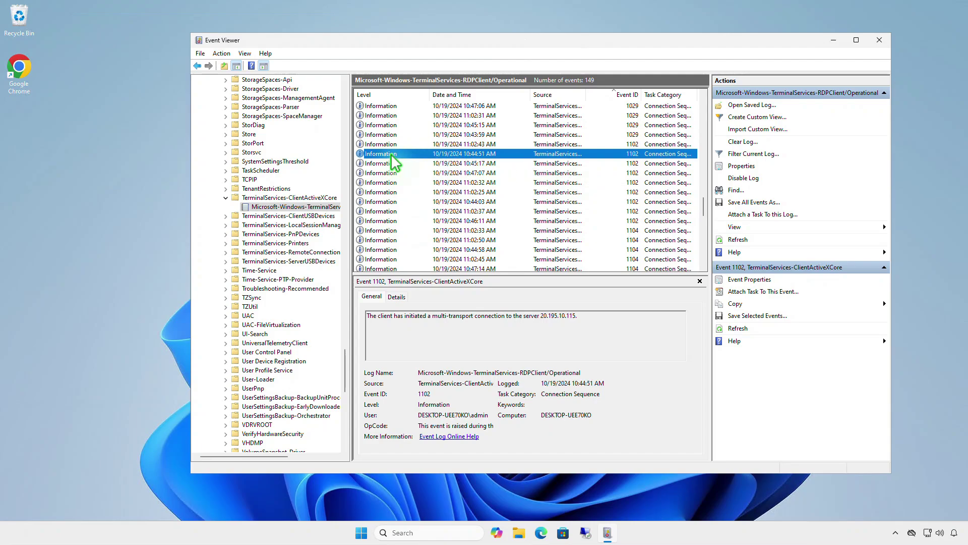
click(390, 164)
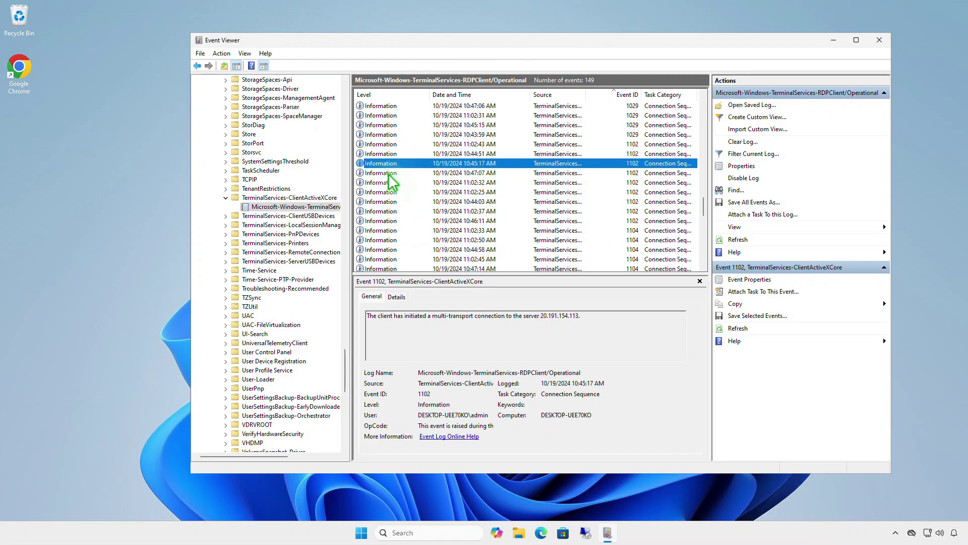
click(390, 175)
click(388, 185)
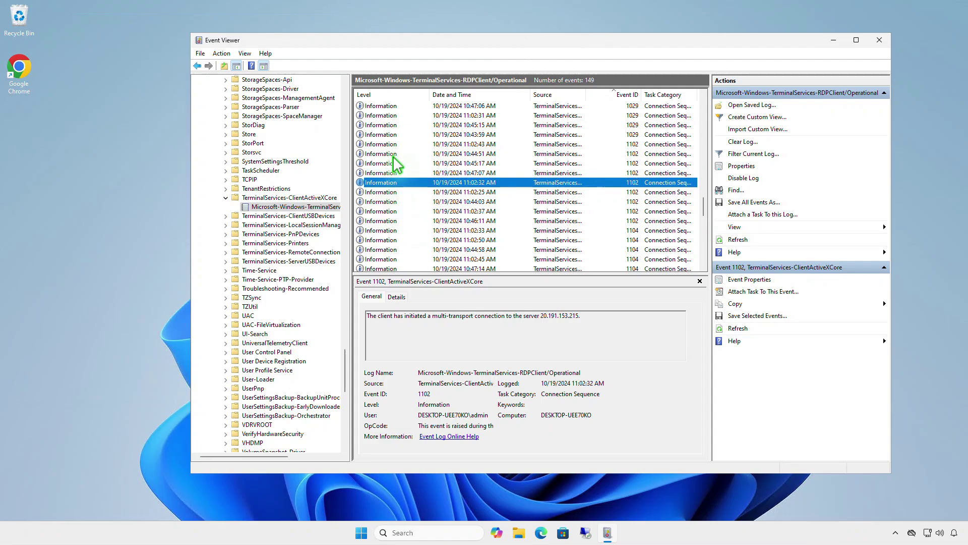
click(409, 147)
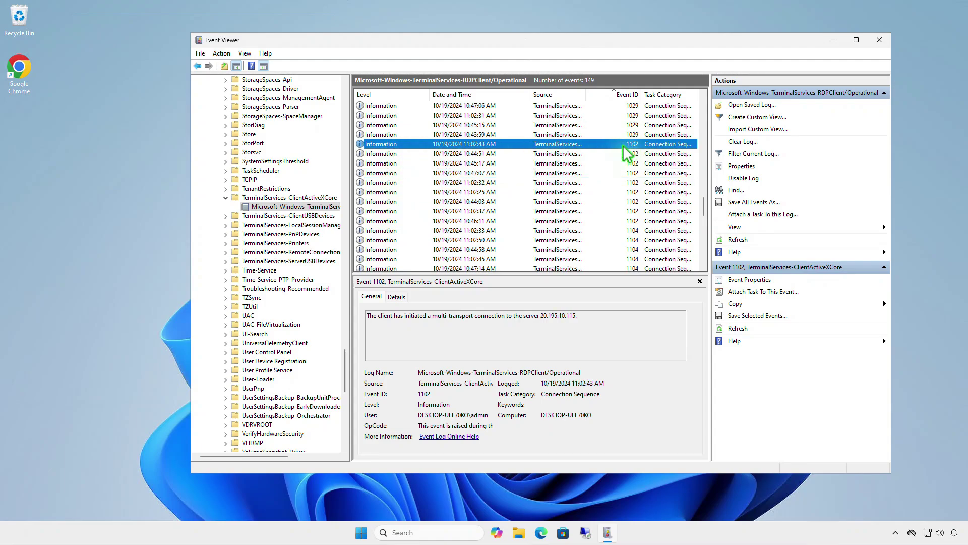
click(751, 143)
click(241, 136)
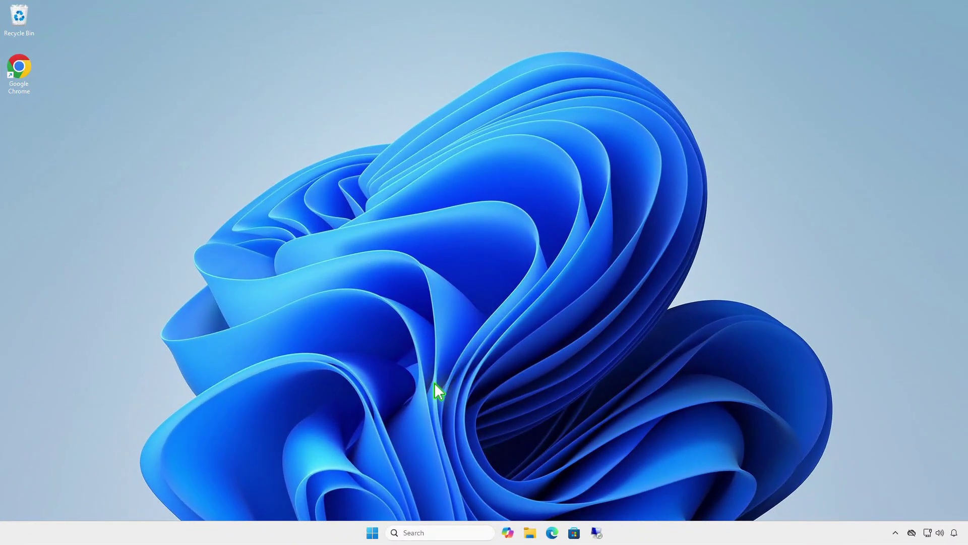
- Run 'rundll32.exe keymgr.dll,KRShowKeyMgr' to open Stored User Names and Passwords
right_click(374, 529)
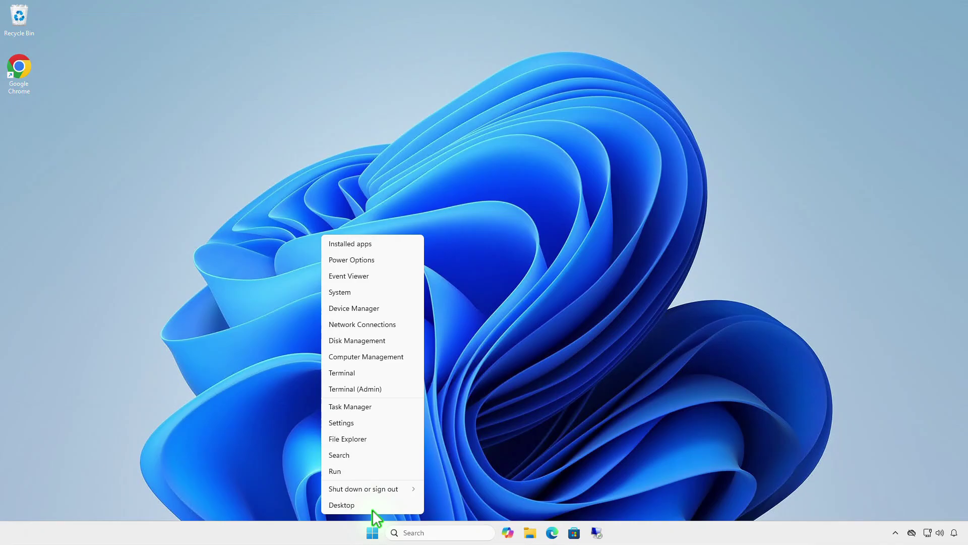
click(366, 472)
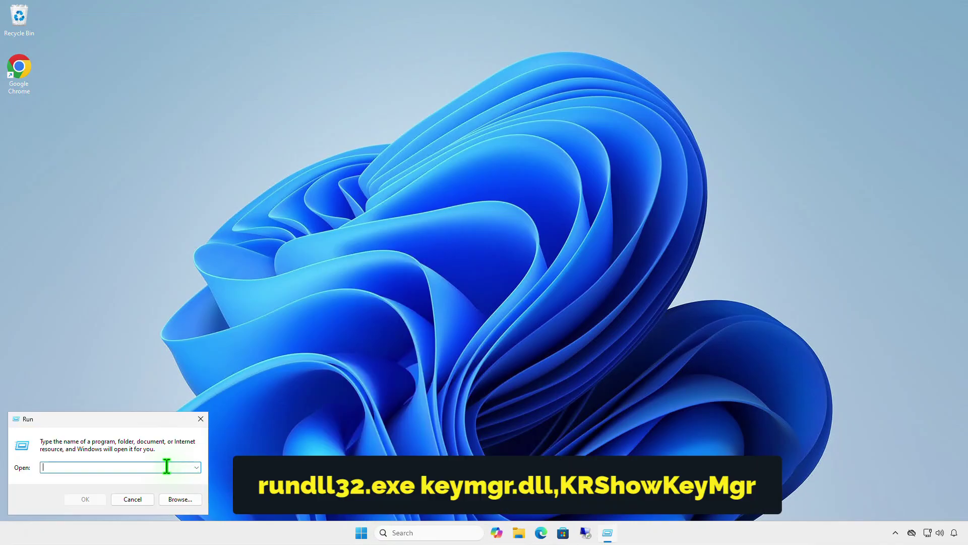
text(rundll32.exe keymgr.dll,KRShowKeyMgr)
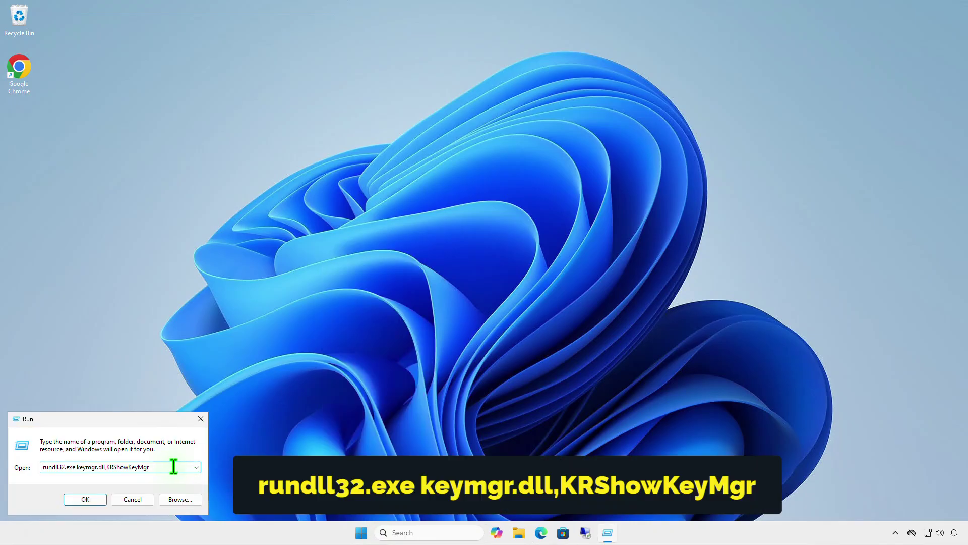
click(86, 500)
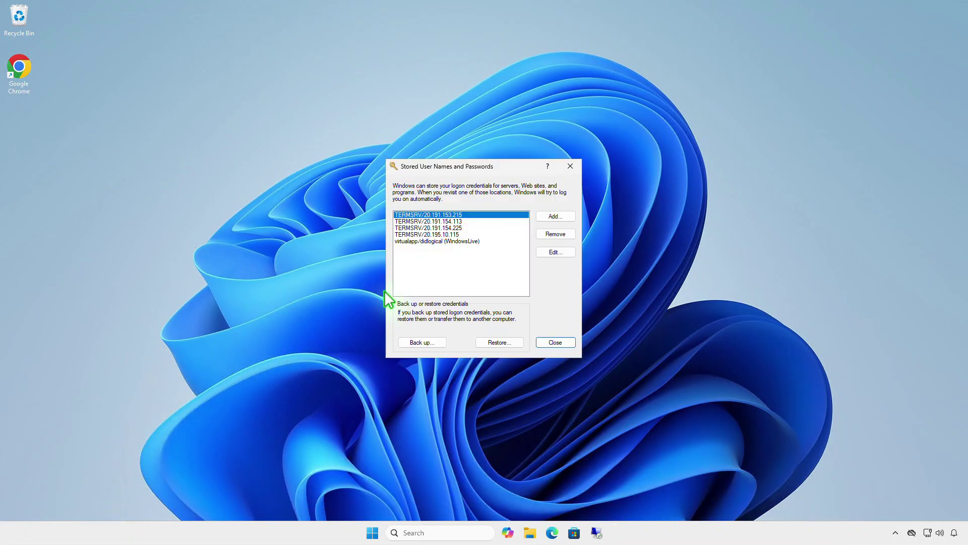
- Remove the saved TERMSRV credentials for 20.191.153.215 and 20.191.154.113
click(555, 234)
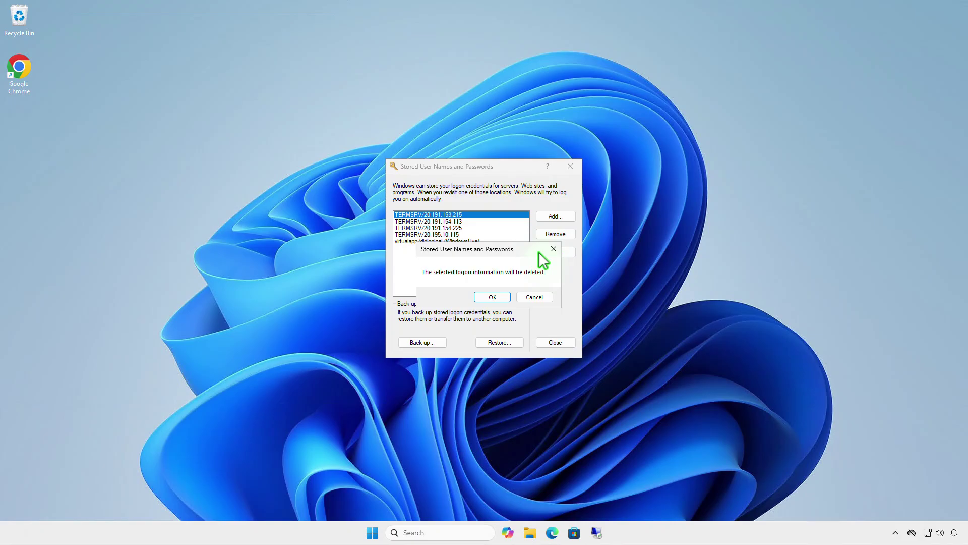
click(488, 296)
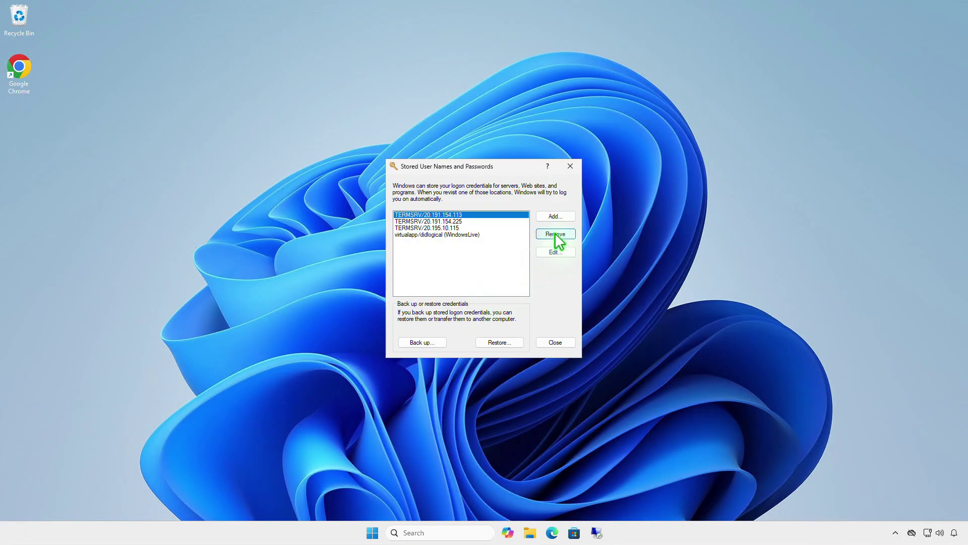
click(555, 234)
click(491, 297)
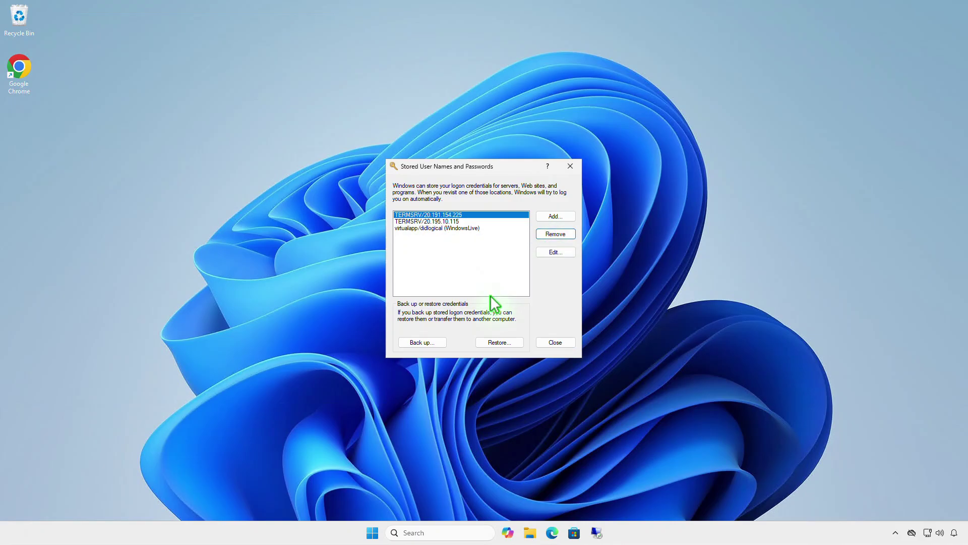